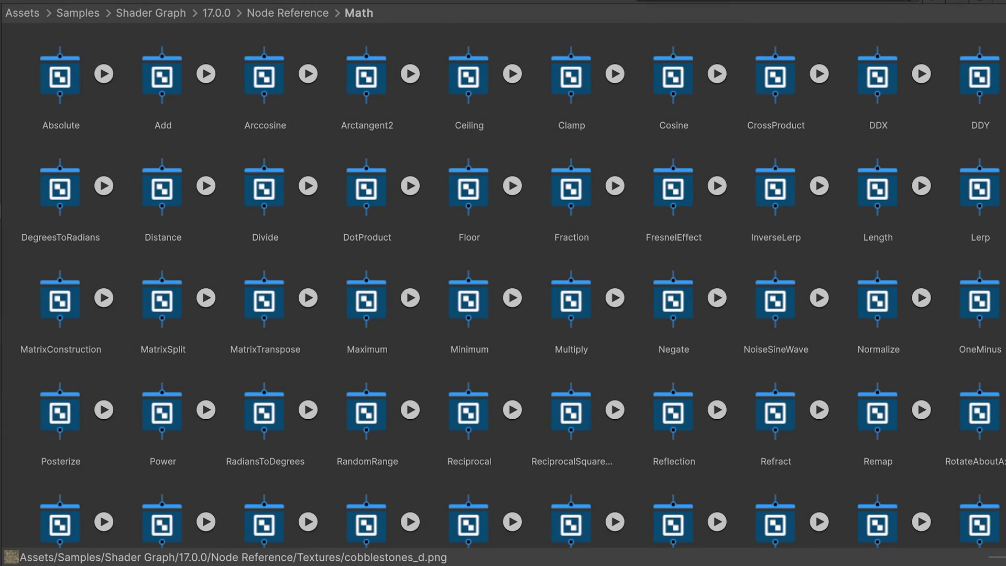
# - Scroll the Math sample folder to its last row, Subtract through Truncate
pyautogui.scroll(-3, 504, 293)
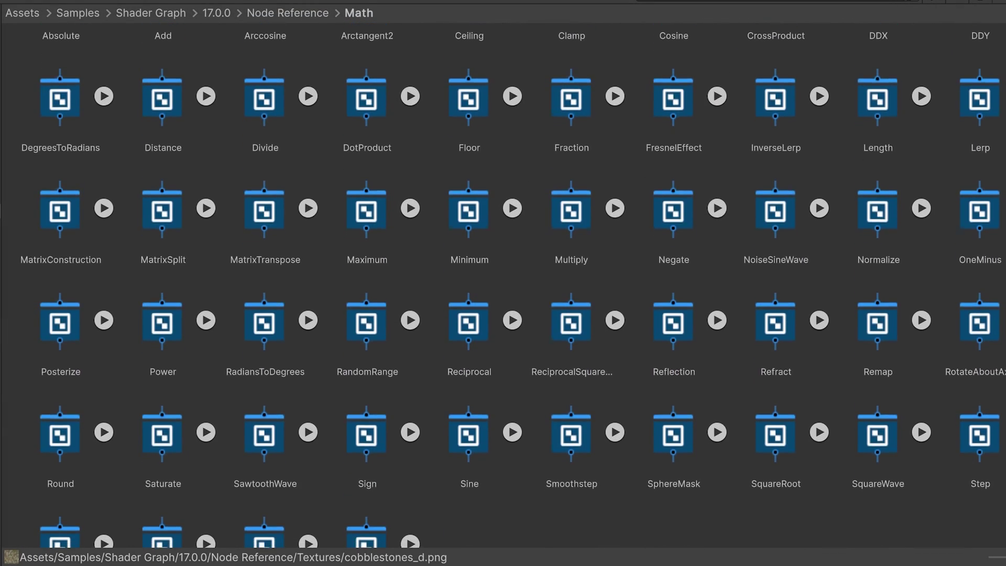
pyautogui.scroll(-2, 503, 293)
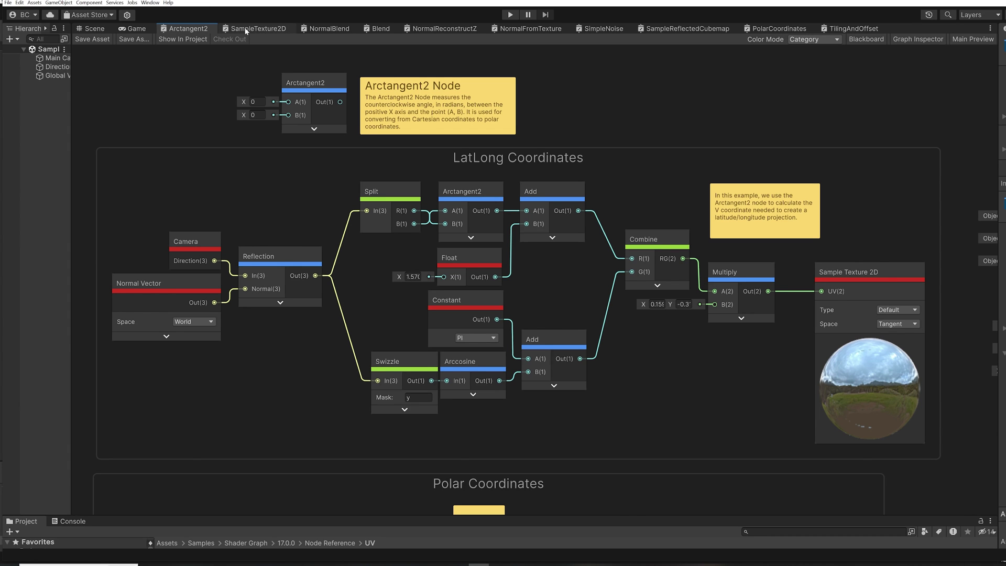
# - Cycle through Sample Texture 2D, Normal Blend, Blend, Normal Reconstruct Z, Normal From Texture, Simple Noise and Sample Reflected Cubemap graphs
pyautogui.click(246, 29)
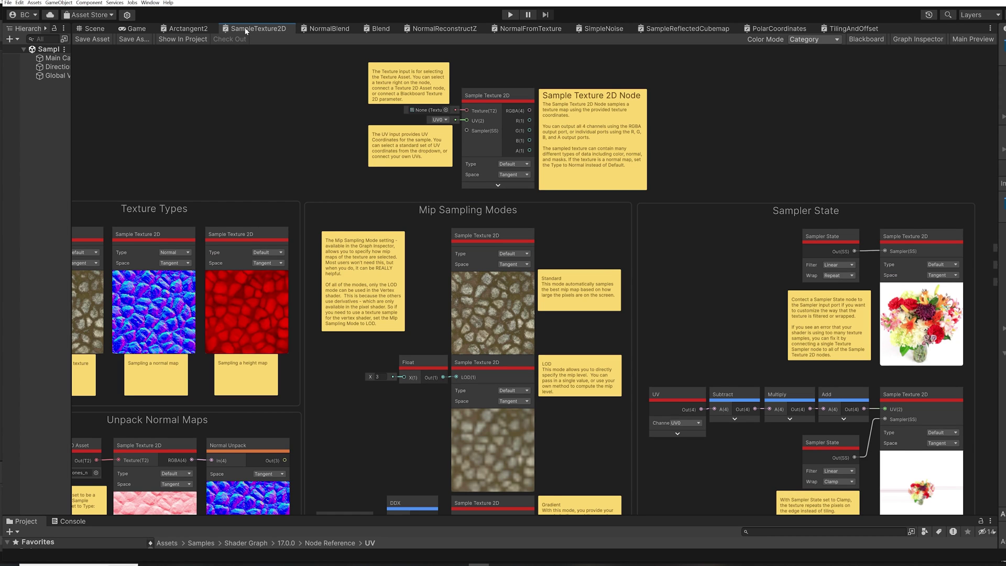
pyautogui.click(322, 30)
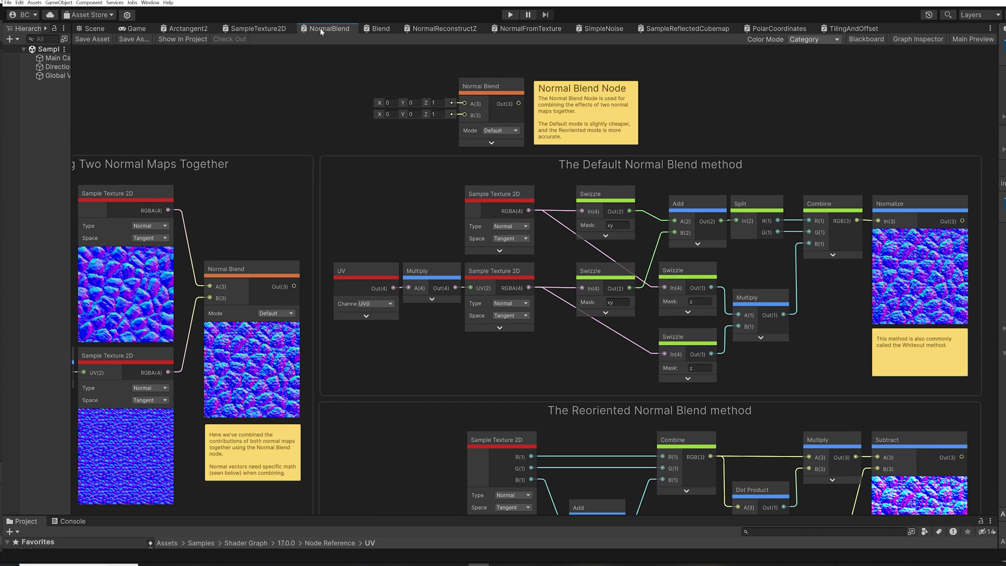
pyautogui.click(379, 30)
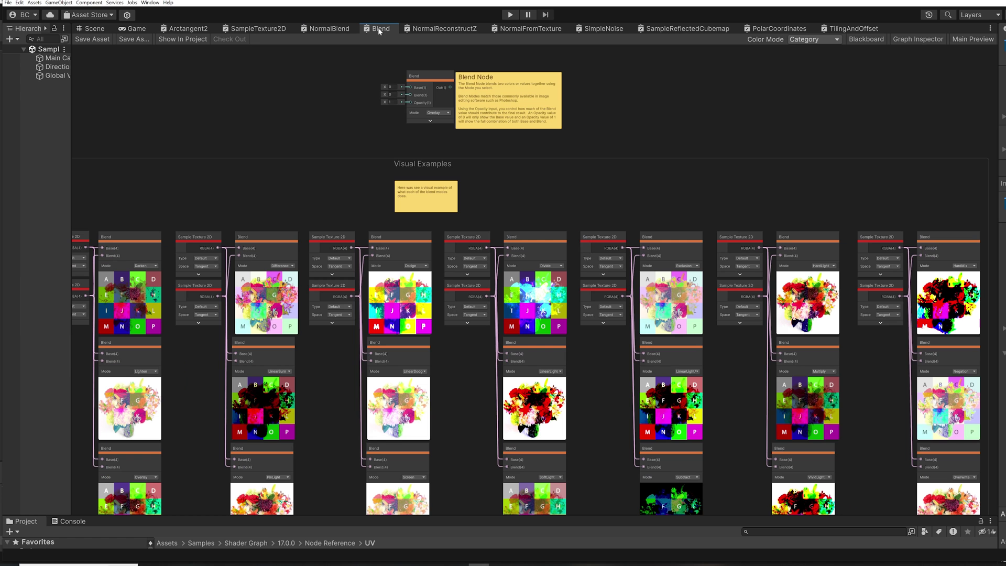
pyautogui.click(436, 30)
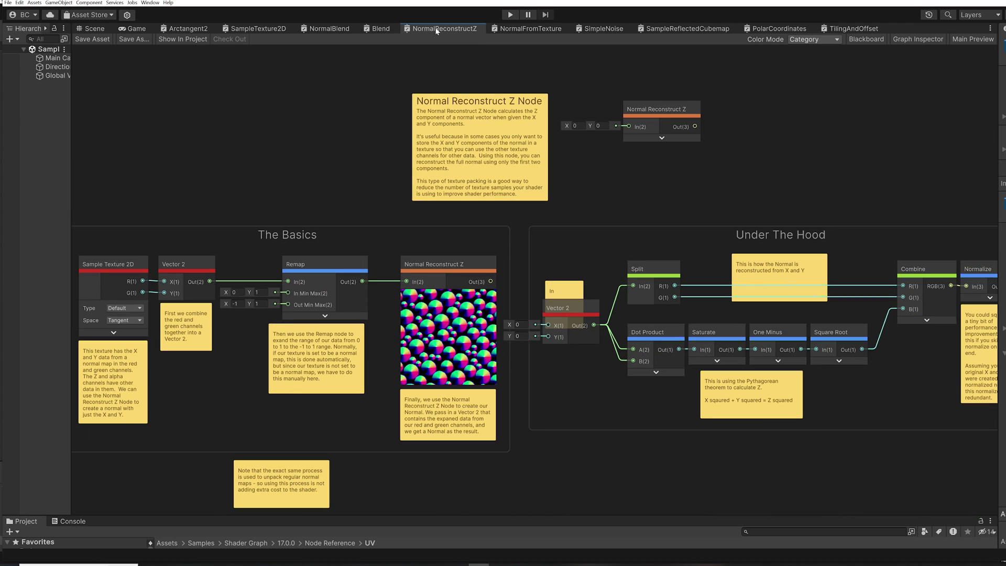
pyautogui.click(512, 31)
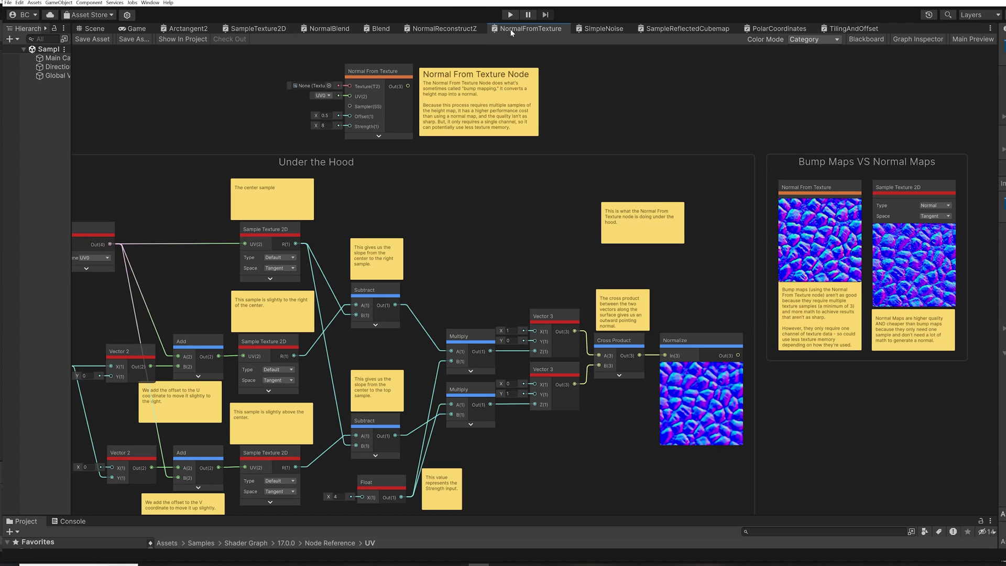
pyautogui.click(601, 30)
pyautogui.click(675, 29)
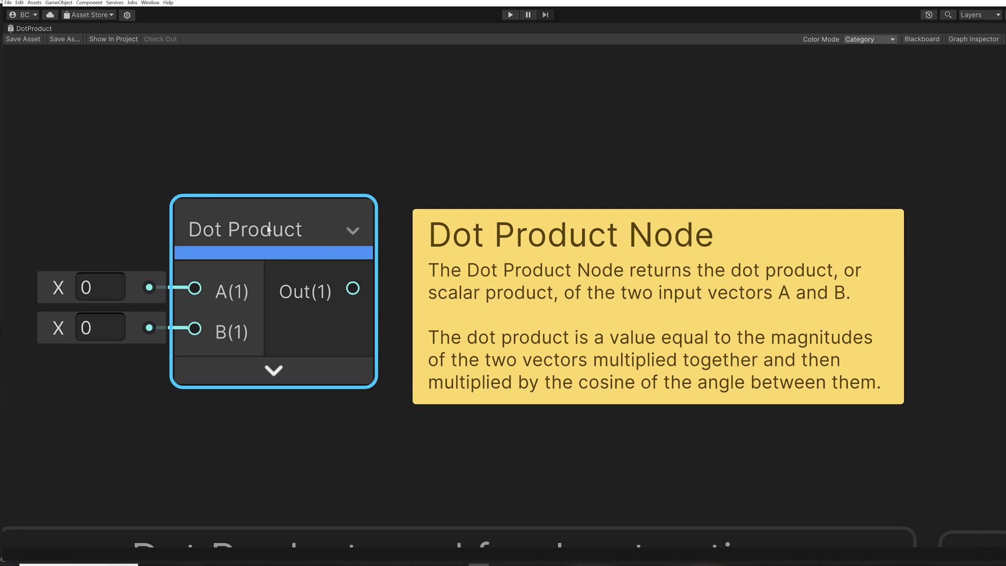
# - Inspect the Dot Product node, its description note and the Under The Hood group
pyautogui.click(296, 250)
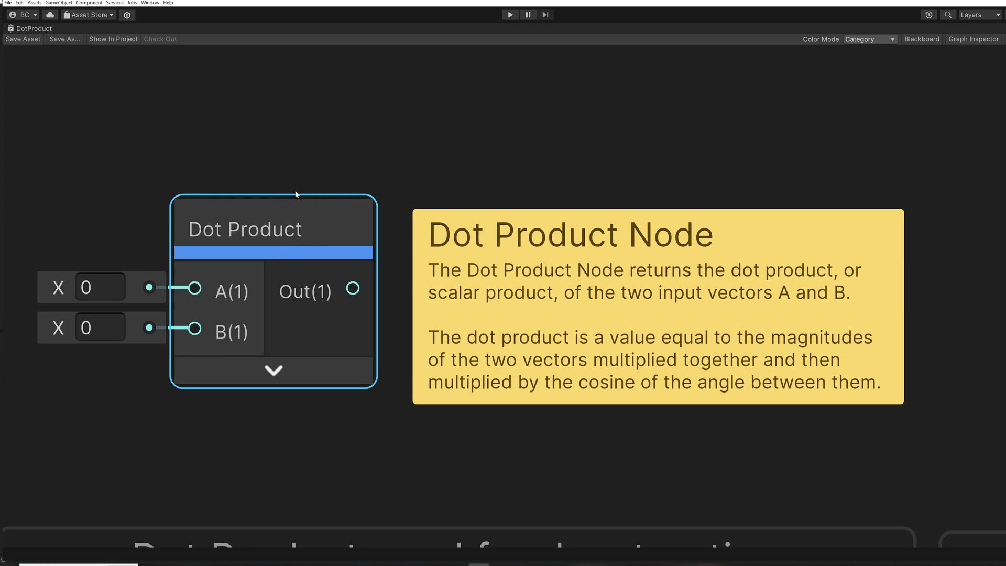
pyautogui.click(584, 240)
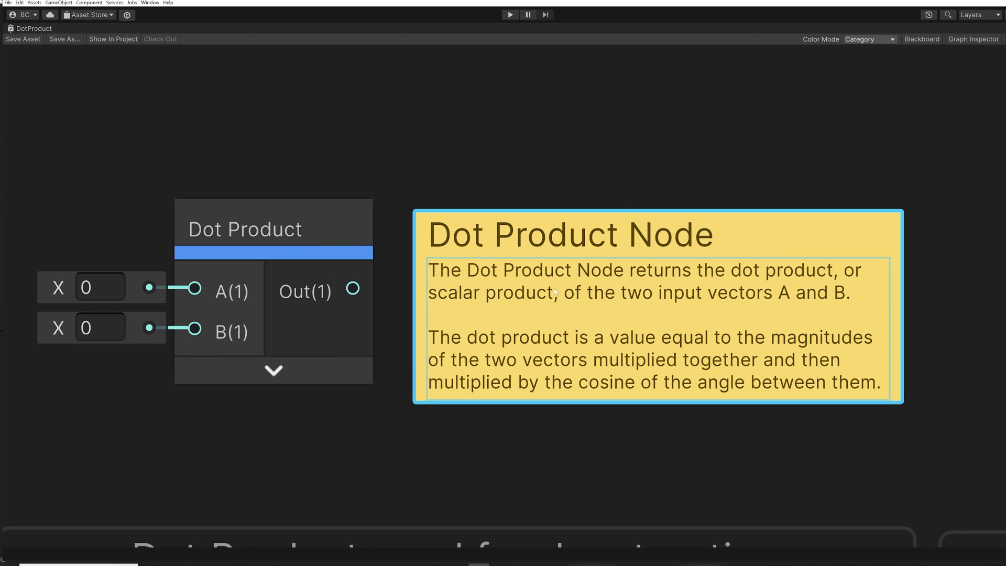
pyautogui.scroll(-5, 550, 343)
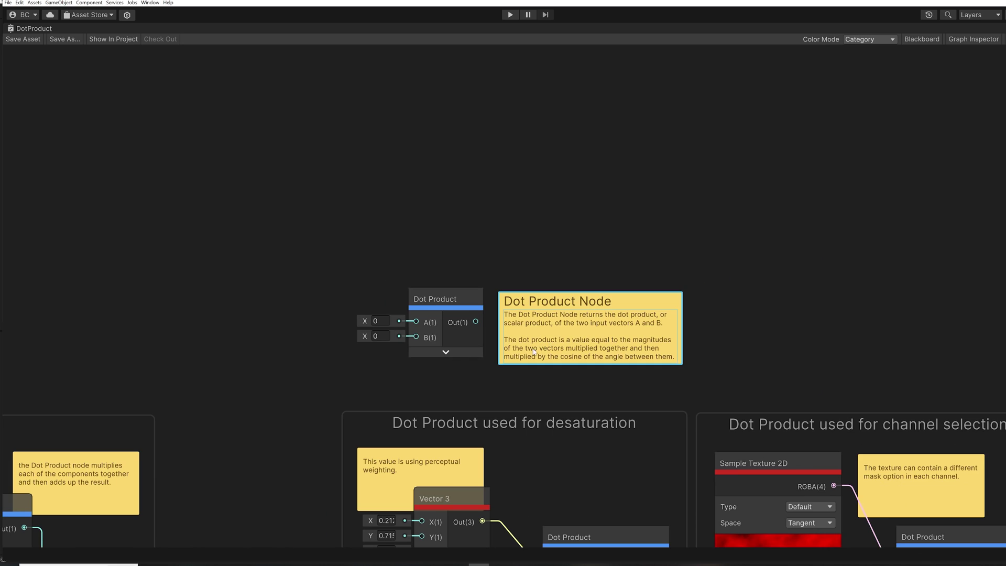
pyautogui.moveTo(396, 347); pyautogui.dragTo(882, 113, button='middle')
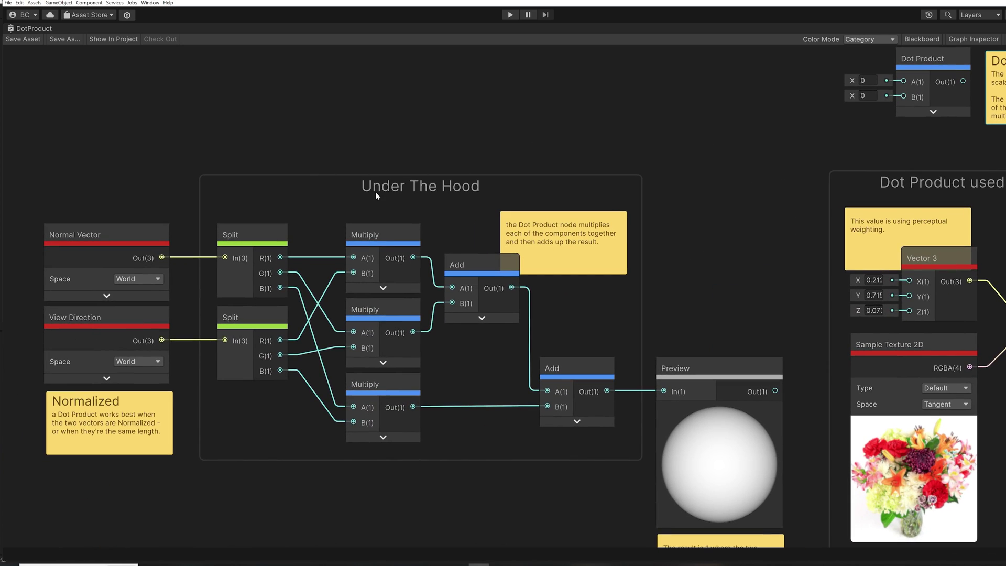
pyautogui.click(389, 190)
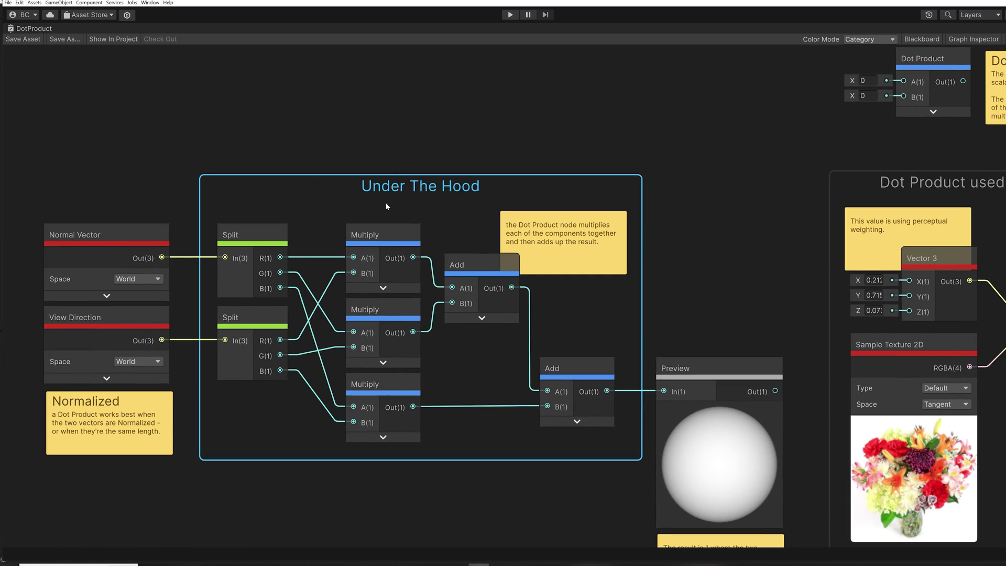
pyautogui.click(475, 134)
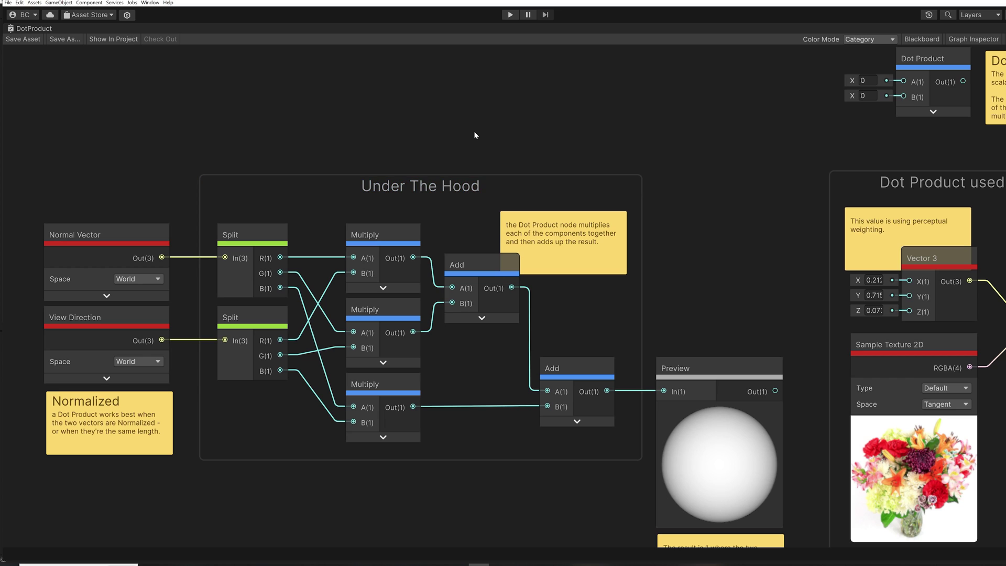
# - Review the desaturation, channel selection and compare-two-vectors groups, plus the diffuse lighting note
pyautogui.moveTo(752, 178); pyautogui.dragTo(189, 162, button='middle')
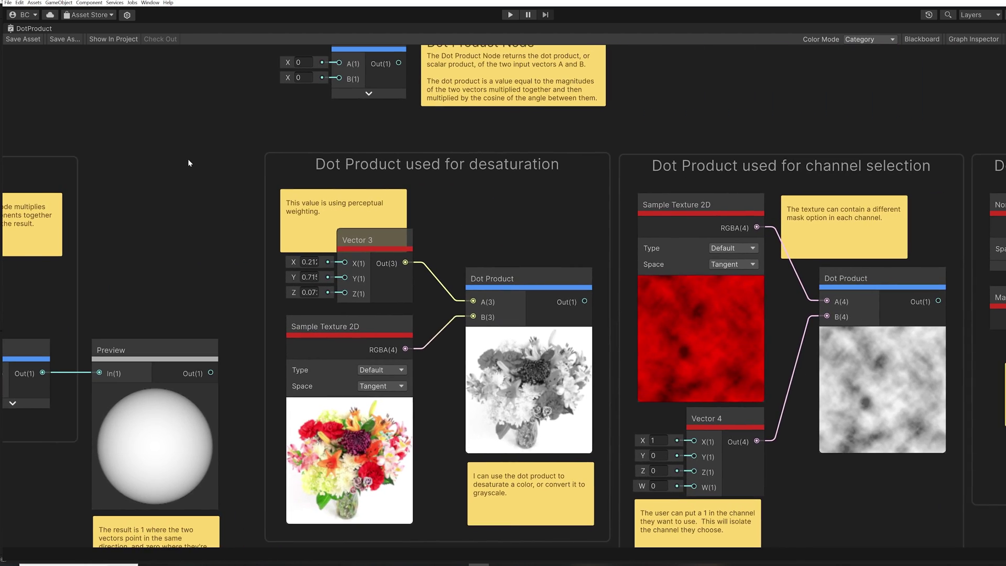
pyautogui.scroll(-1, 188, 162)
pyautogui.moveTo(414, 133); pyautogui.dragTo(321, 123, button='middle')
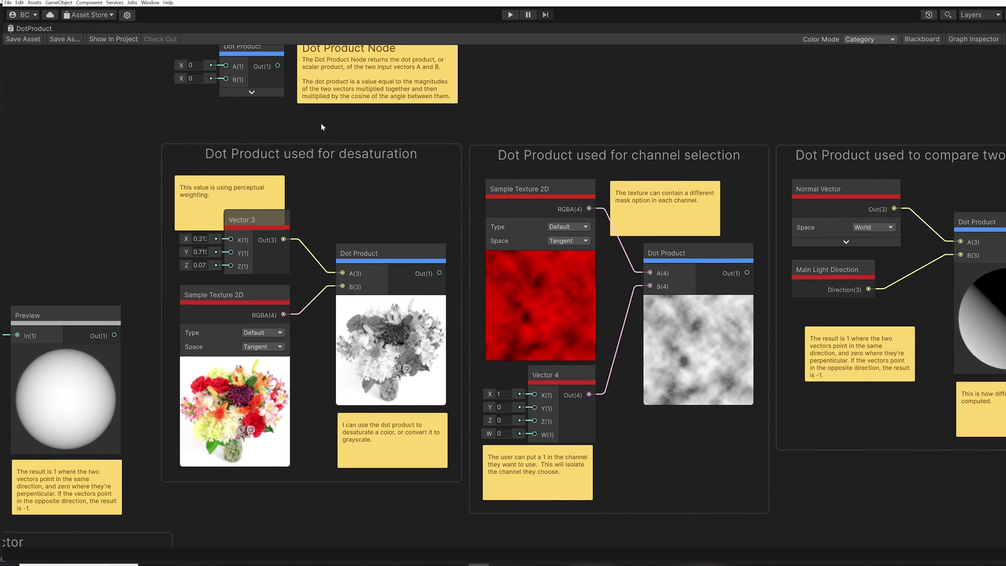
pyautogui.click(319, 155)
pyautogui.click(572, 154)
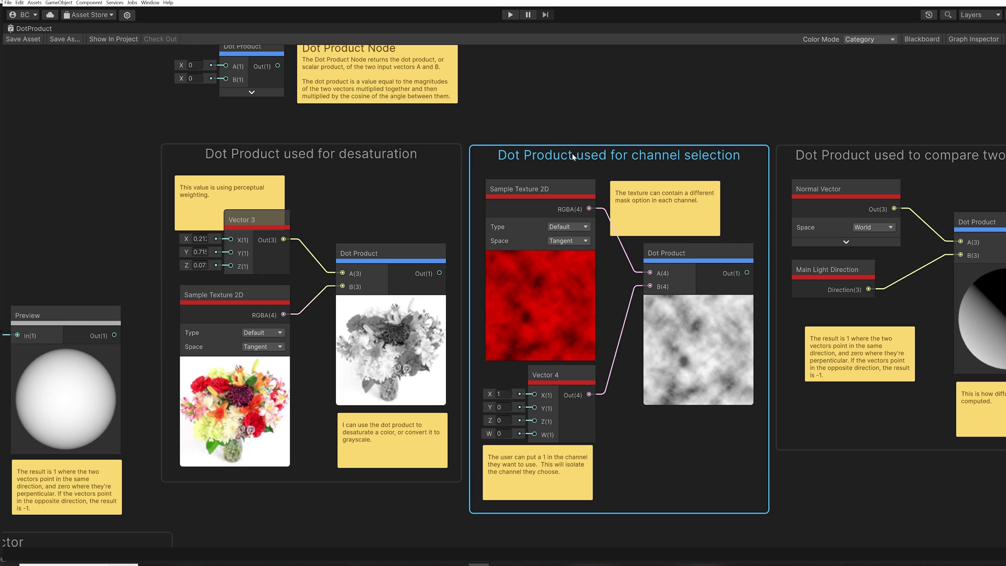
pyautogui.click(878, 158)
pyautogui.moveTo(887, 158); pyautogui.dragTo(736, 152, button='middle')
pyautogui.click(863, 406)
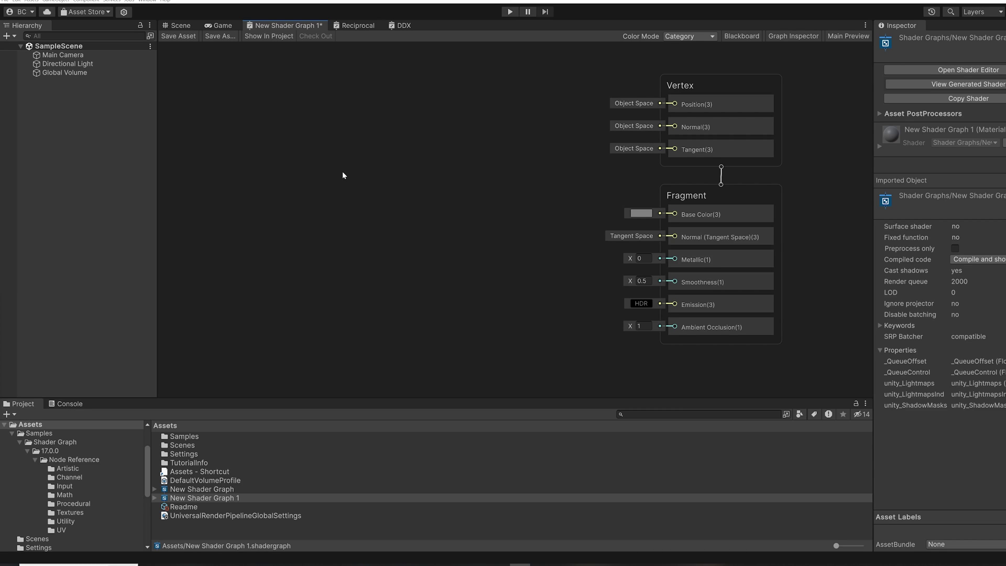
# - Add a Reciprocal node from the Math category by searching 'reci', then position it
pyautogui.press('space')
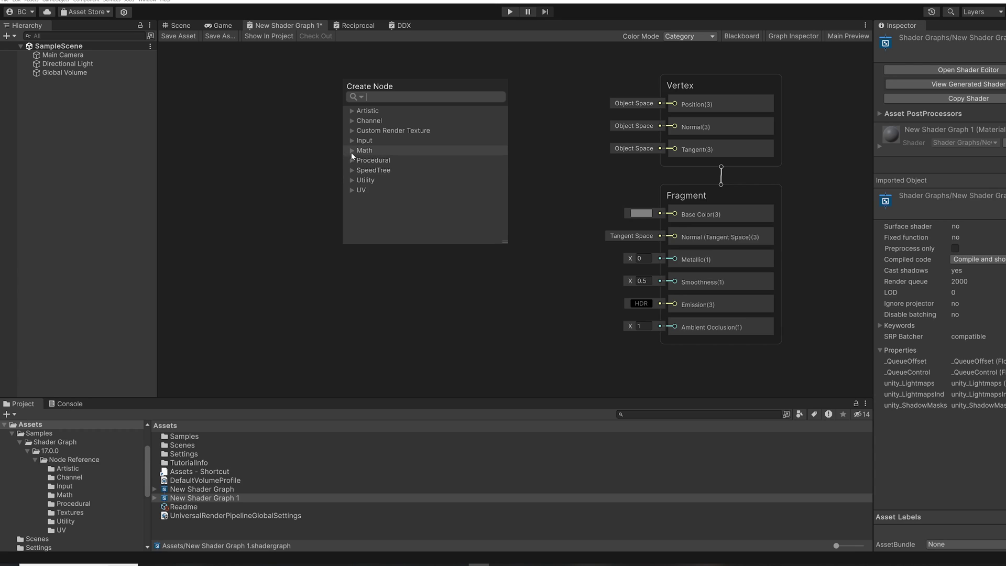
pyautogui.click(350, 151)
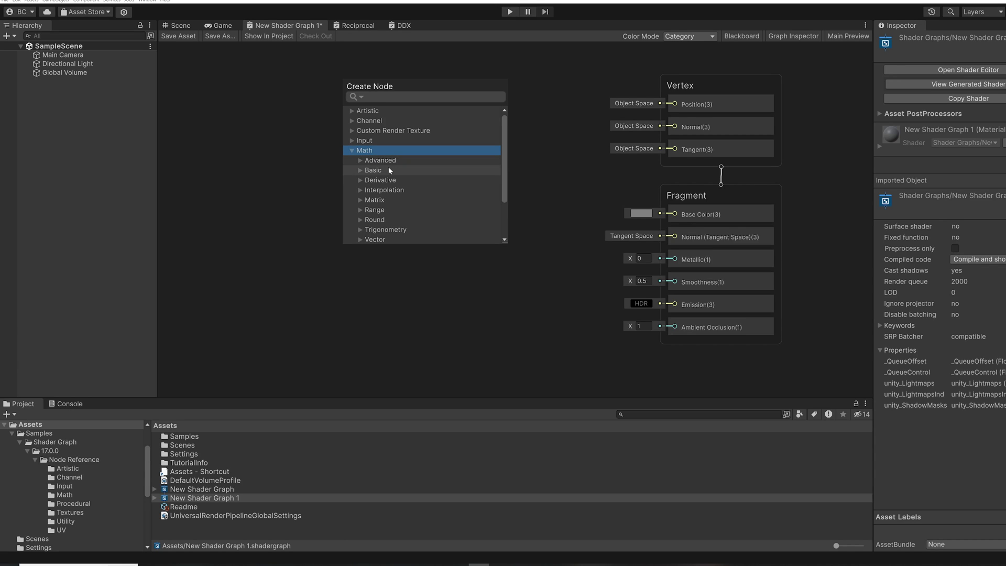
pyautogui.write('reci')
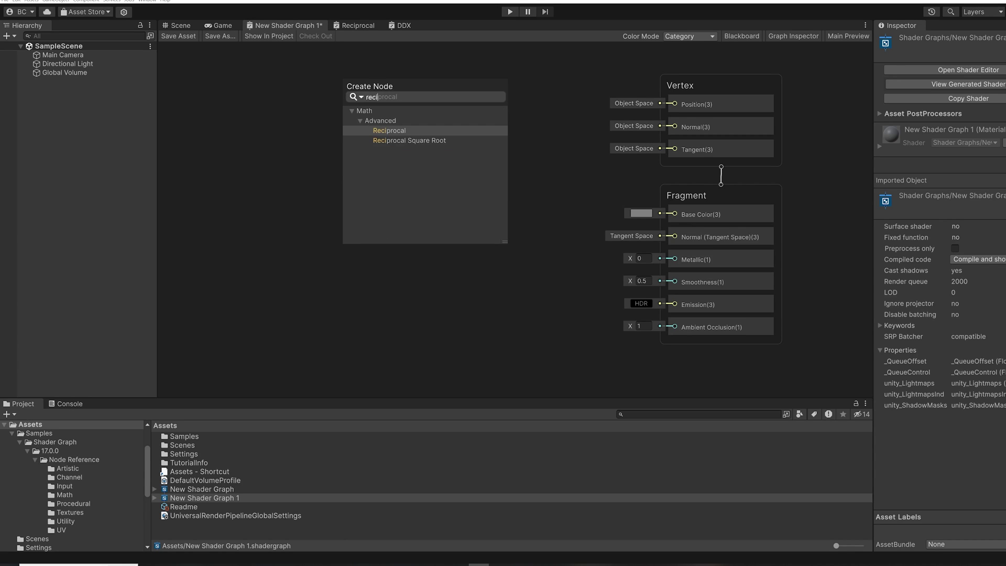
pyautogui.click(394, 135)
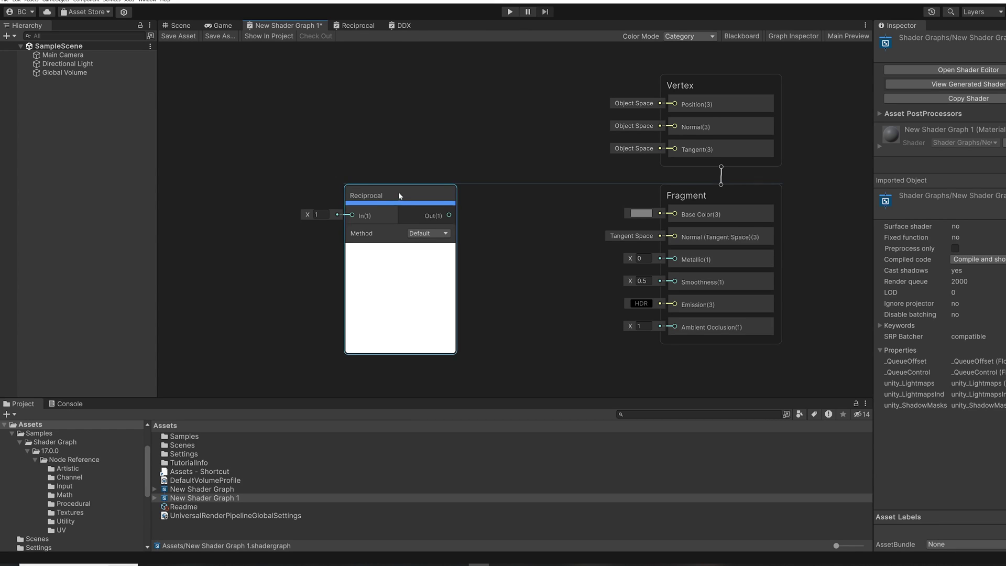
pyautogui.moveTo(399, 192); pyautogui.dragTo(407, 164)
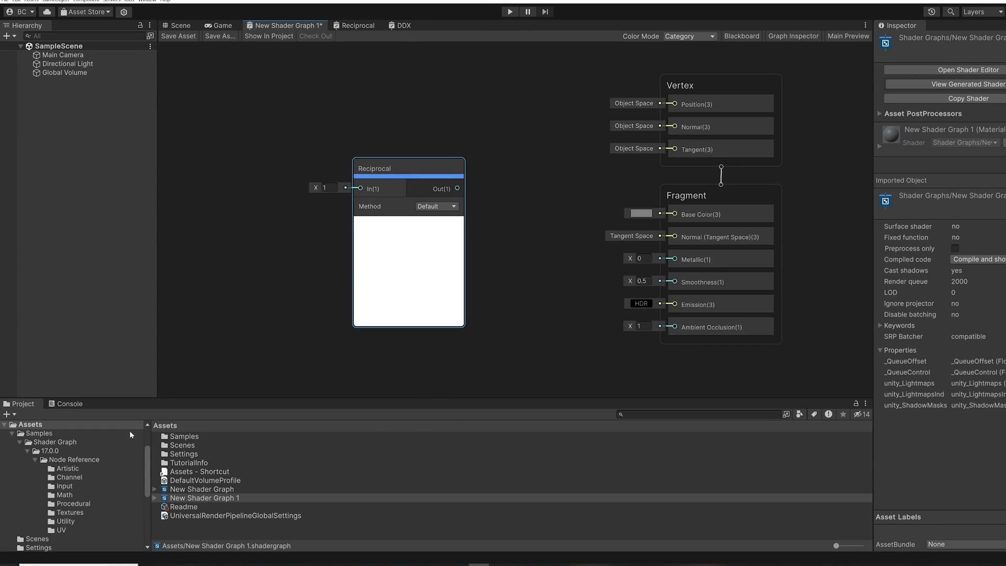
# - Open the Reciprocal sample graph from the Math samples folder
pyautogui.click(65, 494)
pyautogui.scroll(-6, 243, 470)
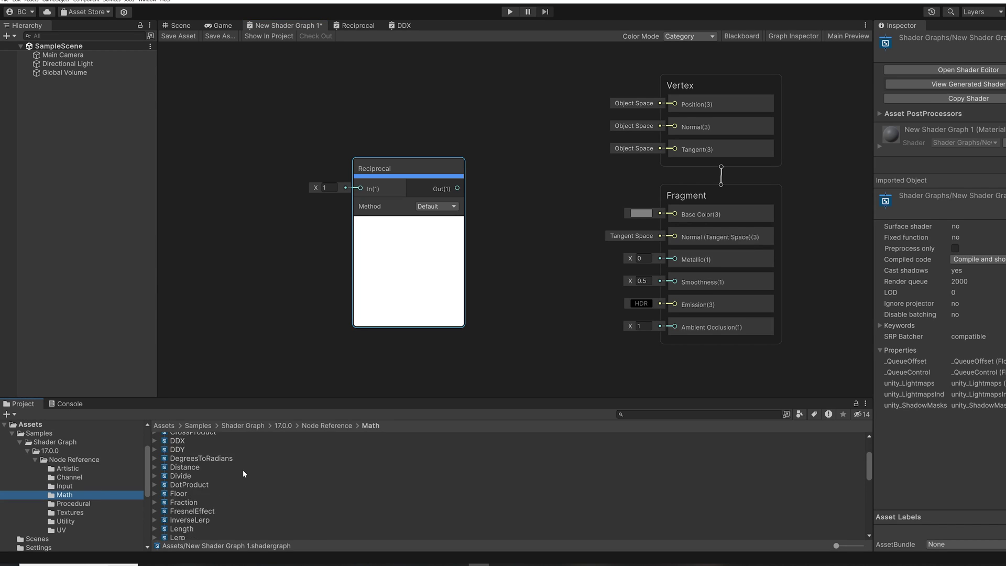
pyautogui.scroll(-3, 243, 473)
pyautogui.scroll(-2, 231, 493)
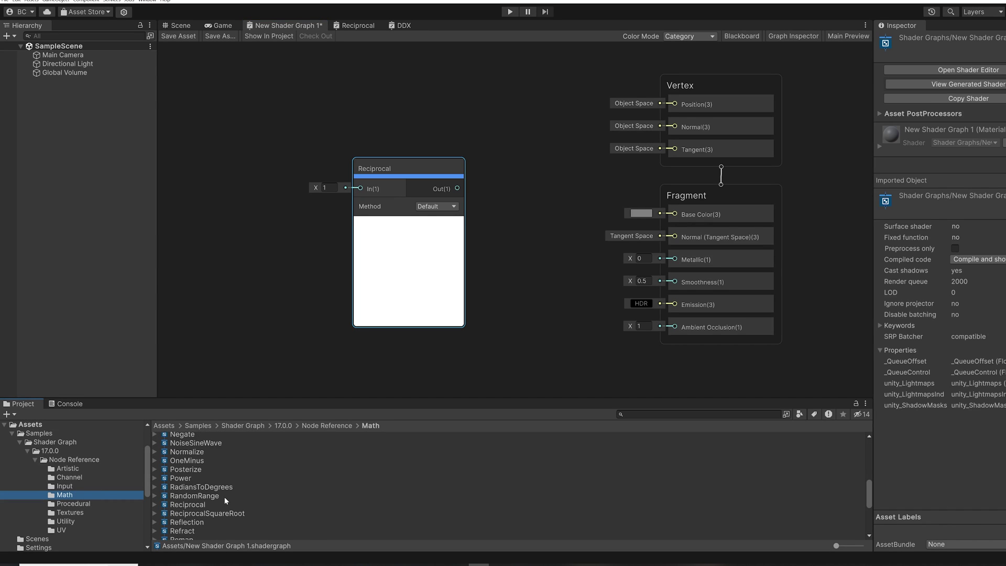
pyautogui.doubleClick(188, 504)
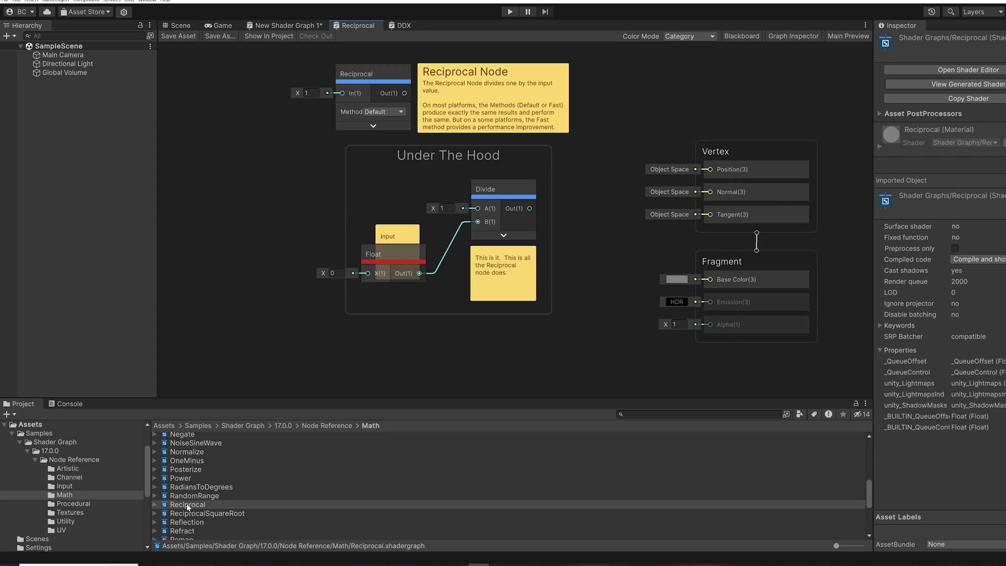
# - Inspect the Under The Hood group's Divide and Float nodes beside the Reciprocal node
pyautogui.scroll(3, 316, 67)
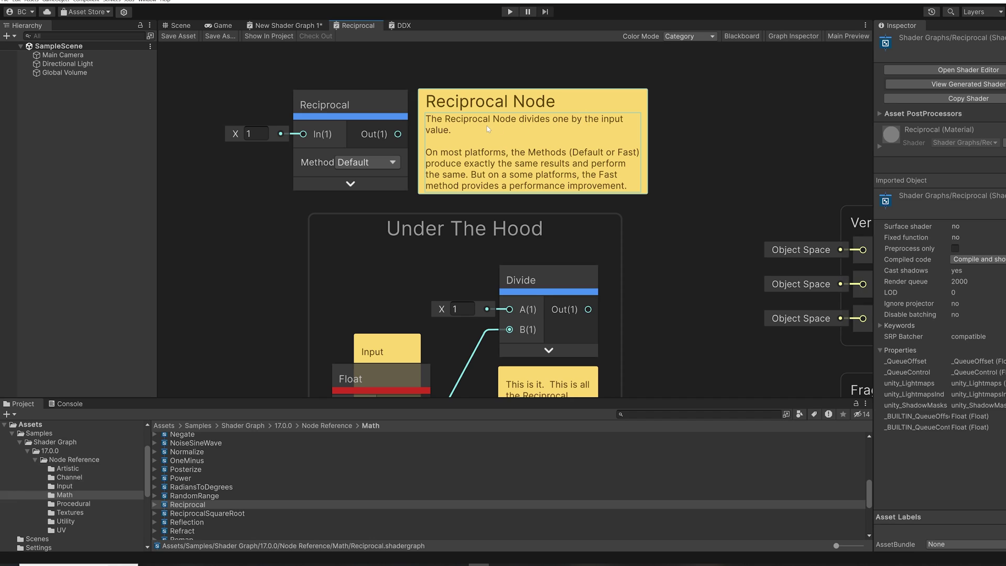
pyautogui.moveTo(259, 276); pyautogui.dragTo(257, 155, button='middle')
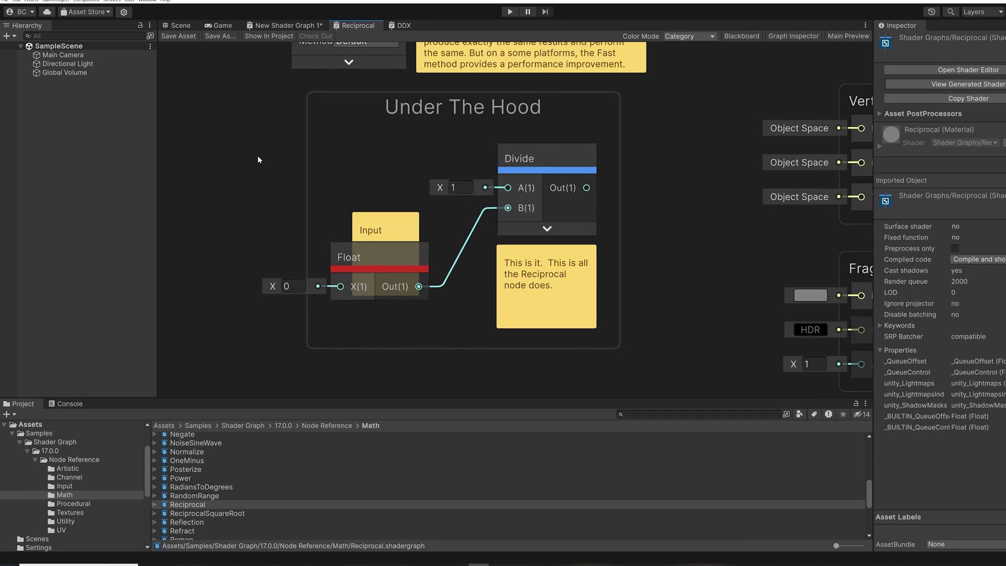
pyautogui.click(526, 153)
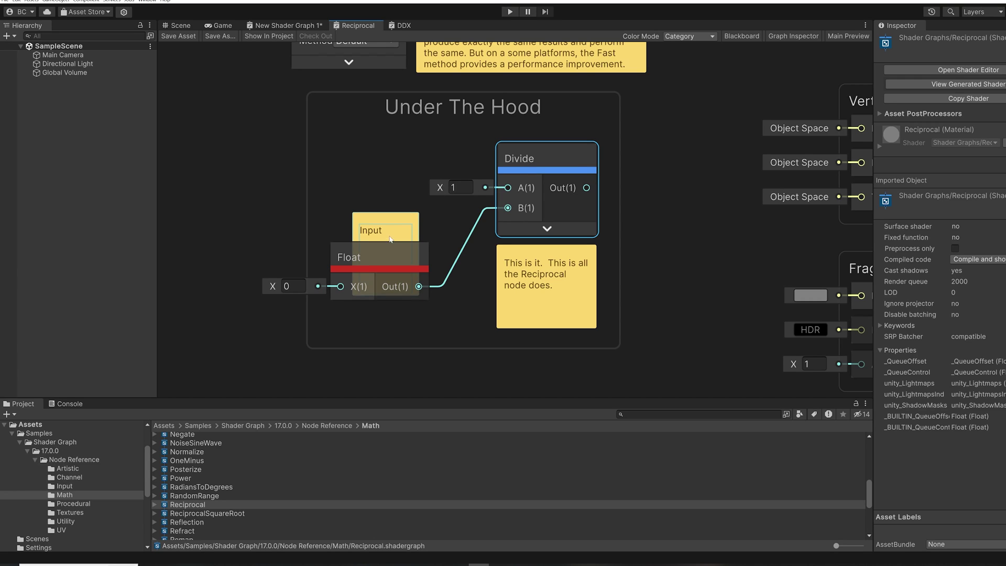
pyautogui.moveTo(337, 223); pyautogui.dragTo(346, 284, button='middle')
pyautogui.moveTo(253, 193); pyautogui.dragTo(251, 162, button='middle')
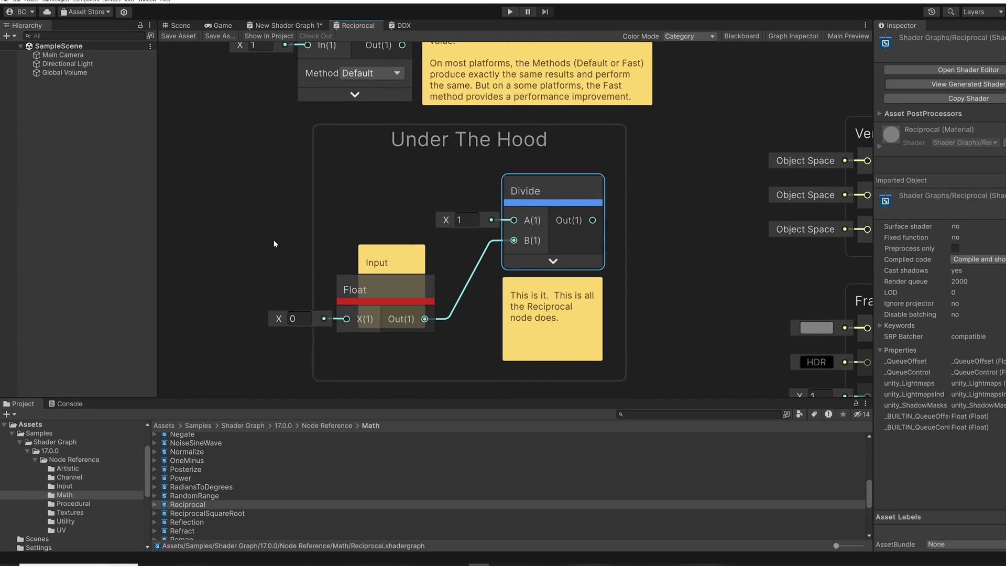
pyautogui.click(369, 289)
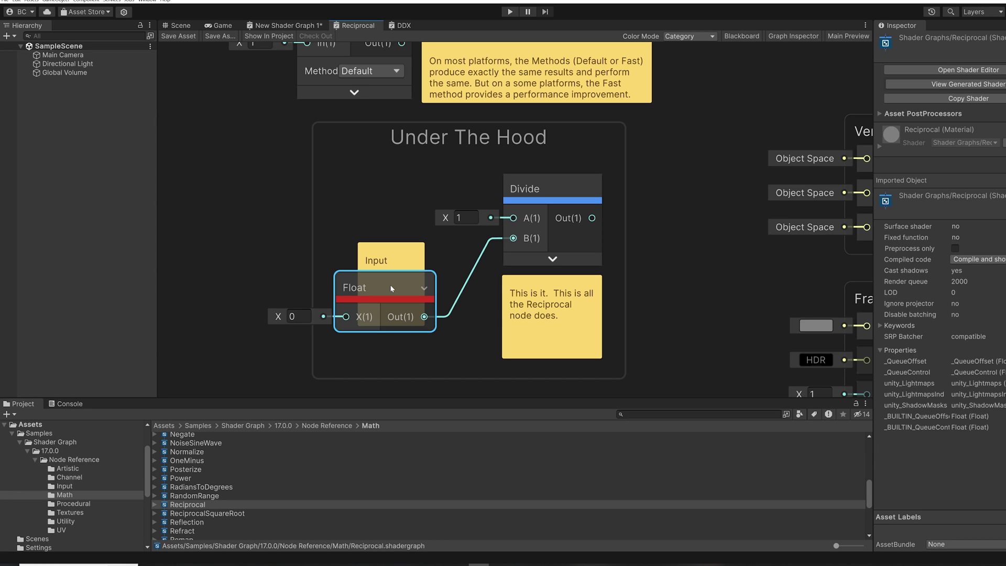
# - In New Shader Graph 1, swap the Reciprocal node for a DDX node from Math > Derivative
pyautogui.click(284, 26)
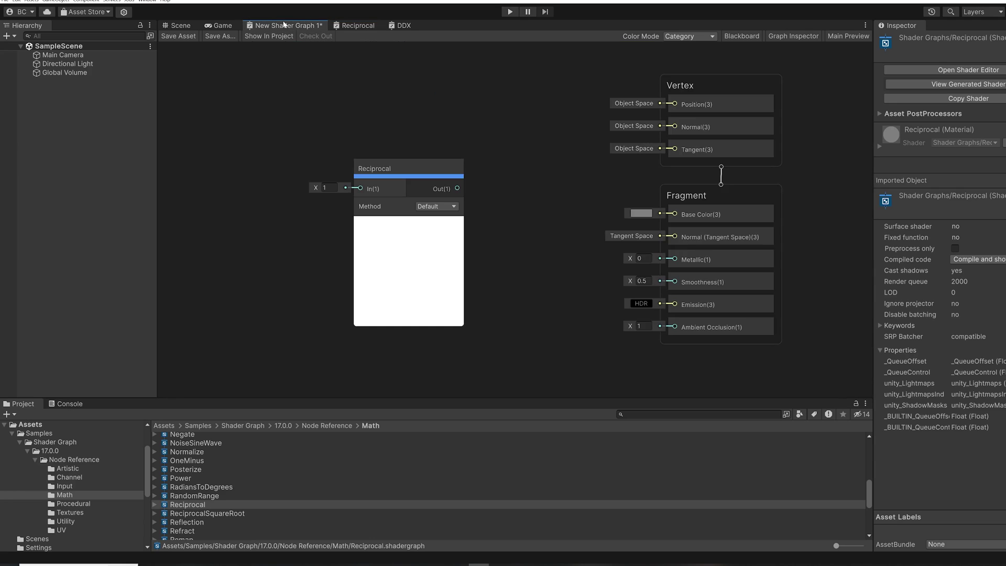
pyautogui.click(367, 168)
pyautogui.press('Delete')
pyautogui.press('space')
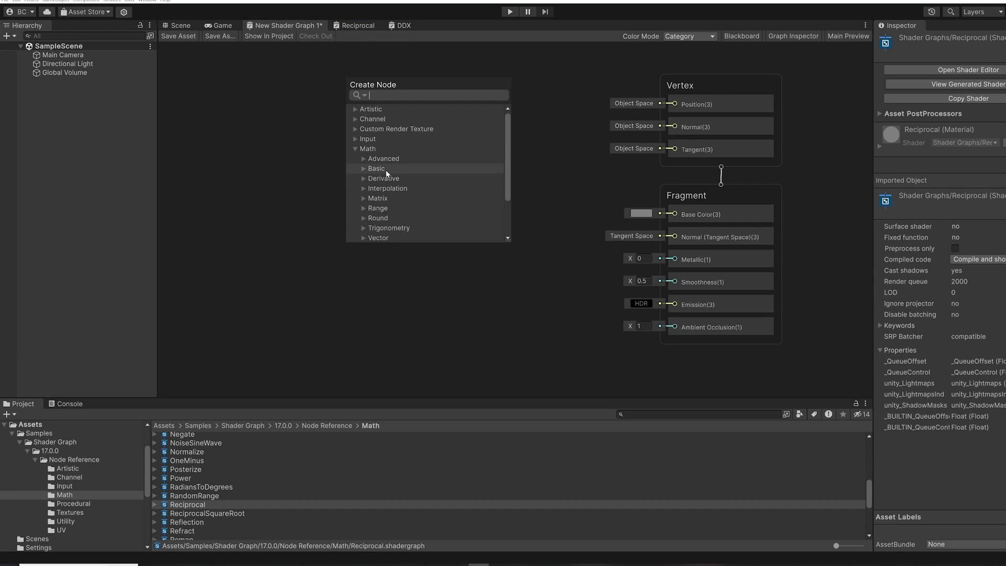
pyautogui.click(364, 179)
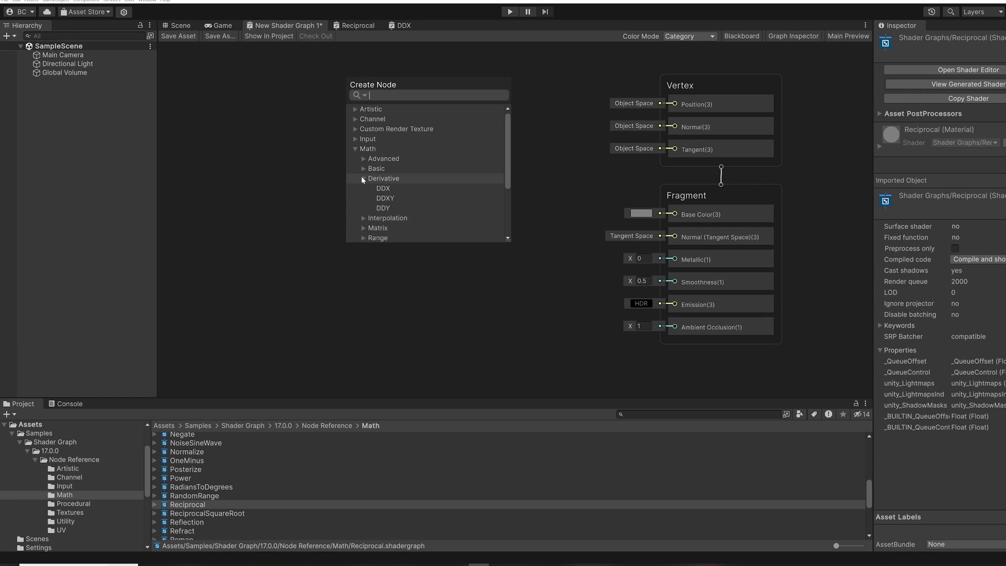
pyautogui.click(386, 190)
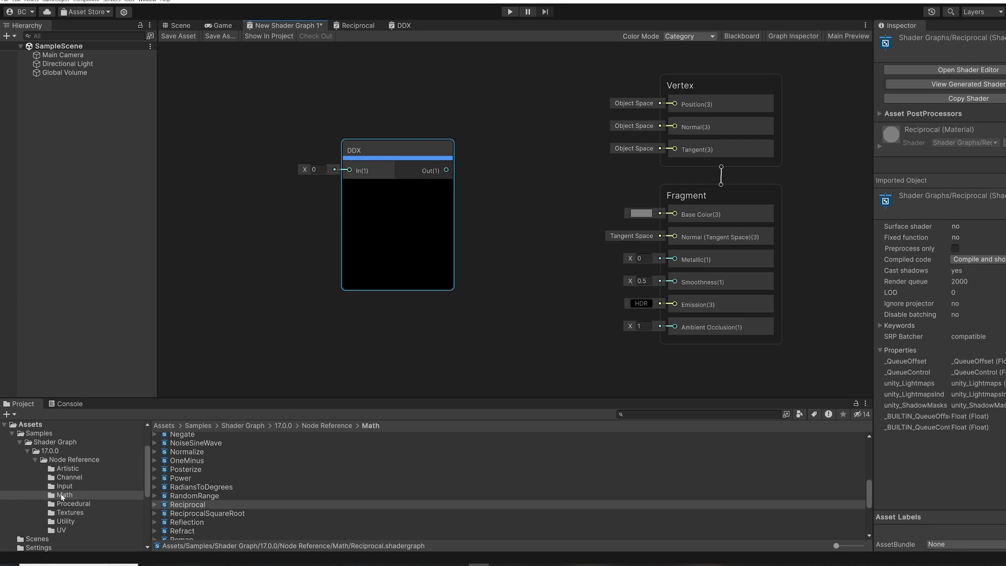
pyautogui.click(62, 495)
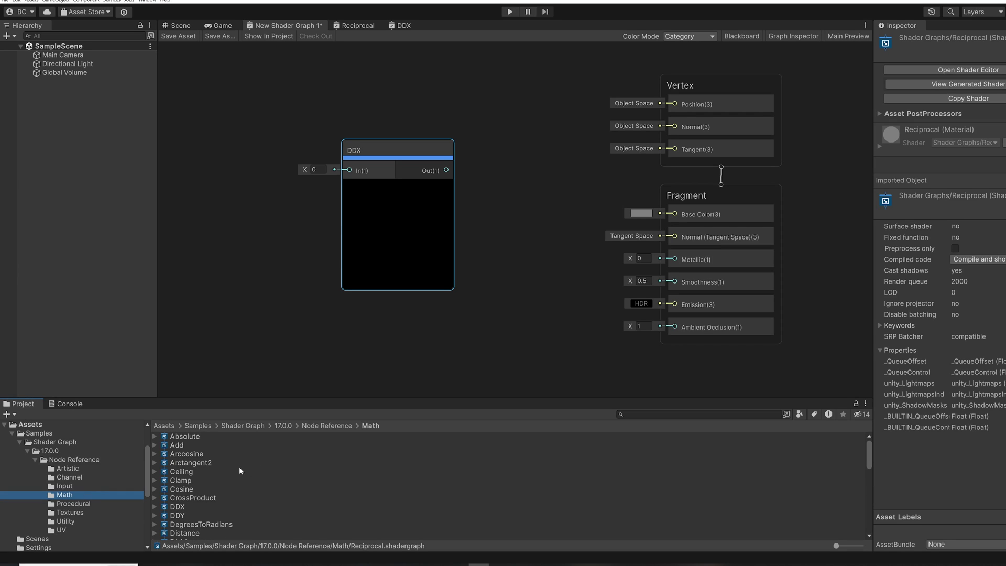
# - Open the DDX sample graph from the Math folder and zoom to get an overview
pyautogui.doubleClick(178, 507)
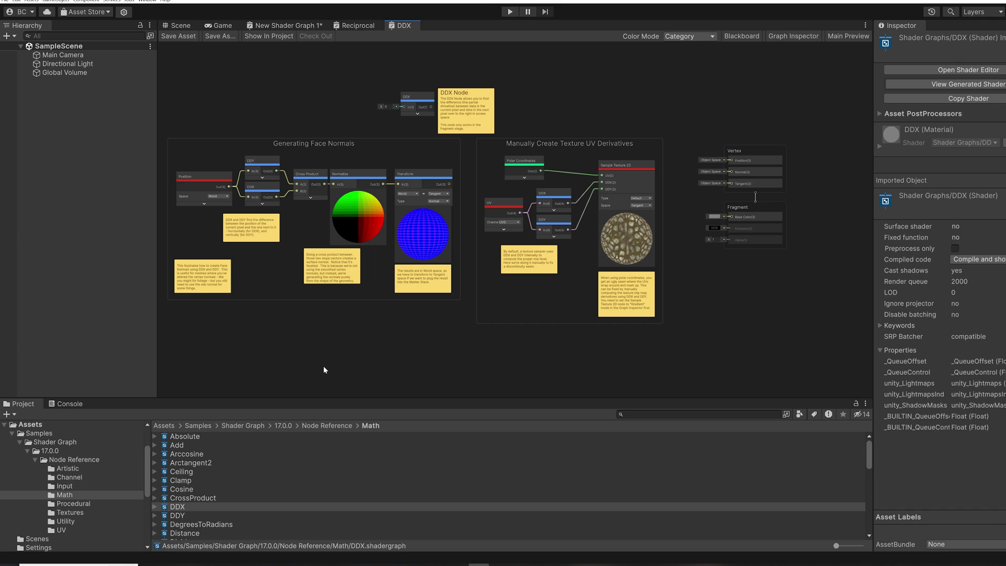
pyautogui.scroll(5, 419, 137)
pyautogui.scroll(-1, 387, 216)
pyautogui.scroll(4, 387, 216)
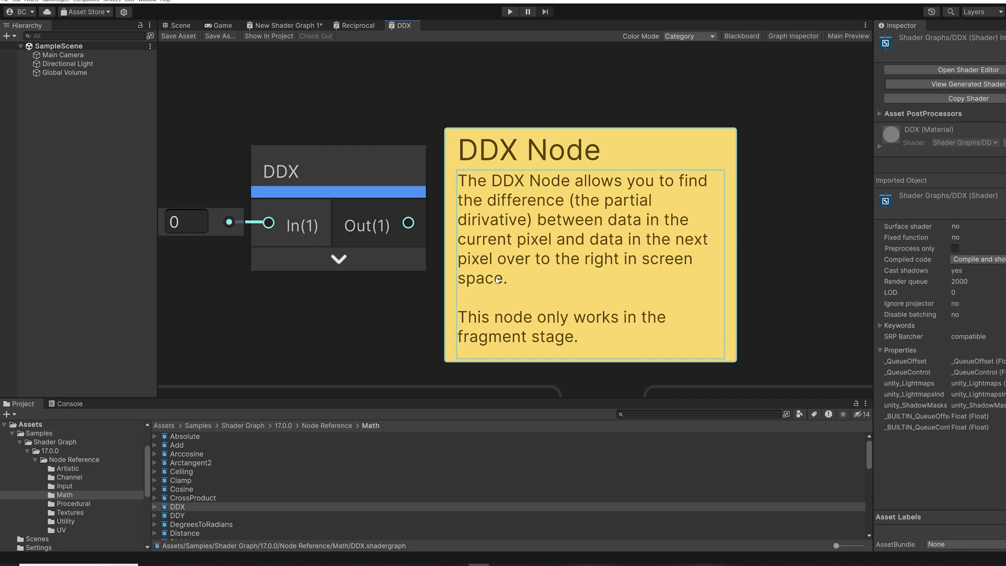
pyautogui.scroll(-3, 497, 266)
pyautogui.scroll(2, 495, 293)
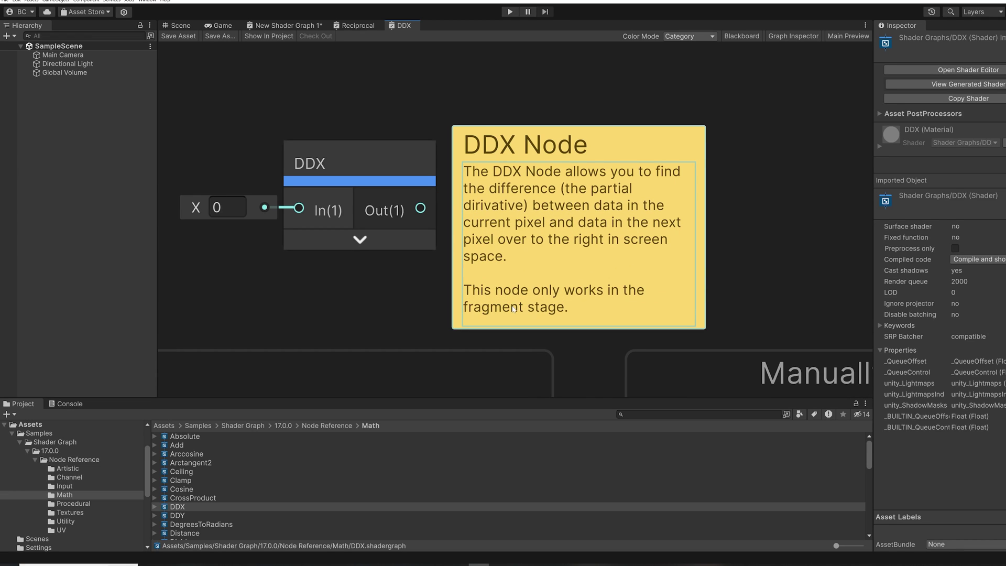
pyautogui.scroll(-2, 514, 309)
# - Examine the Generating Face Normals group, selecting its DDX and DDY nodes
pyautogui.moveTo(392, 307); pyautogui.dragTo(561, 127, button='middle')
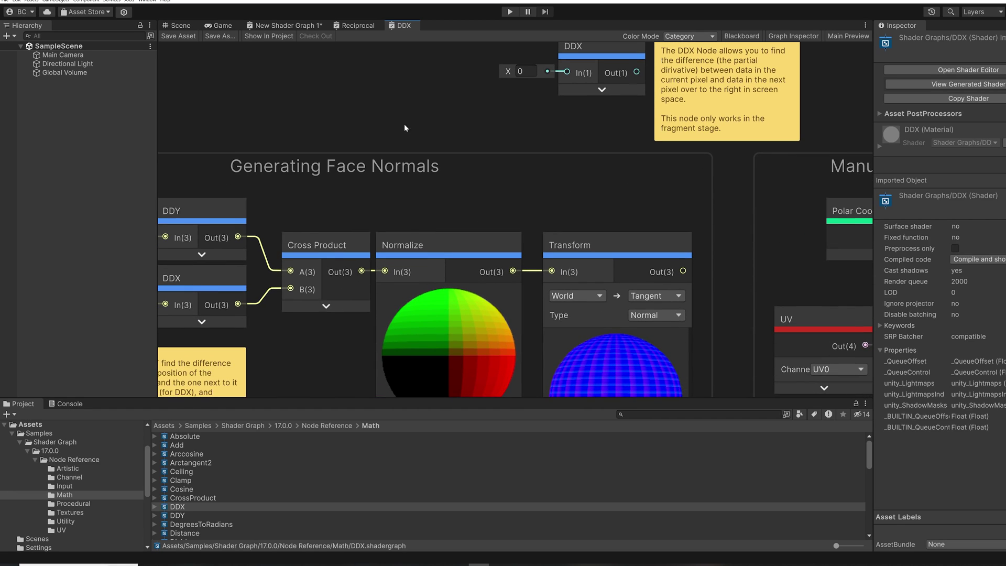
pyautogui.scroll(-2, 404, 126)
pyautogui.moveTo(377, 125); pyautogui.dragTo(445, 85, button='middle')
pyautogui.scroll(-2, 444, 84)
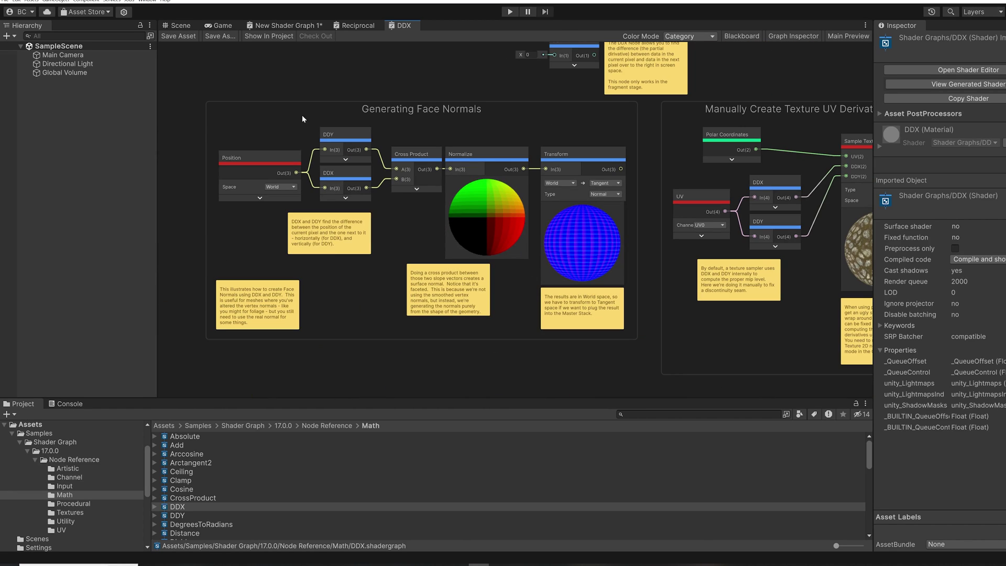
pyautogui.scroll(3, 314, 140)
pyautogui.click(355, 201)
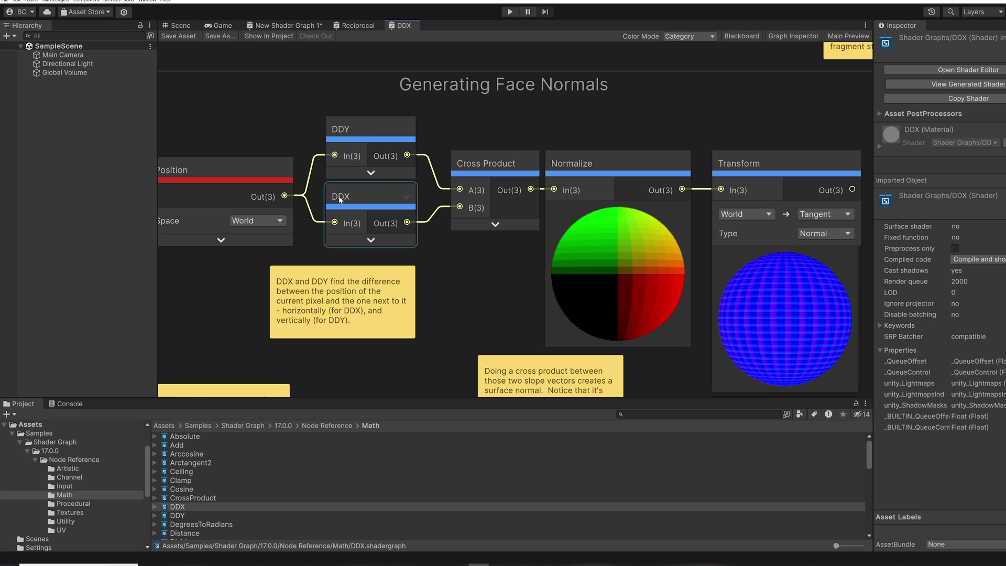
pyautogui.moveTo(355, 201); pyautogui.dragTo(355, 202)
pyautogui.keyDown('shift'); pyautogui.click(356, 134); pyautogui.keyUp('shift')
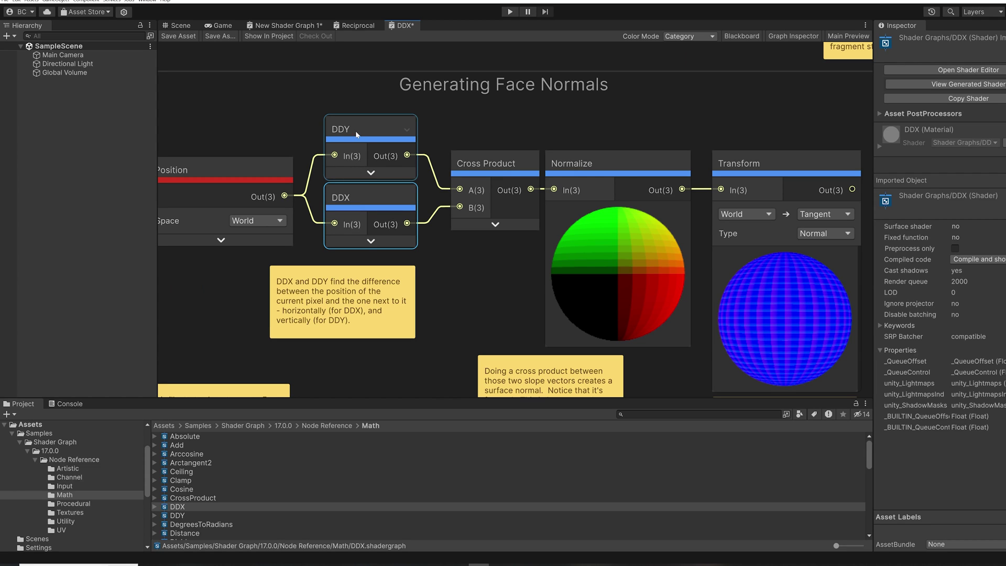
pyautogui.scroll(-2, 356, 148)
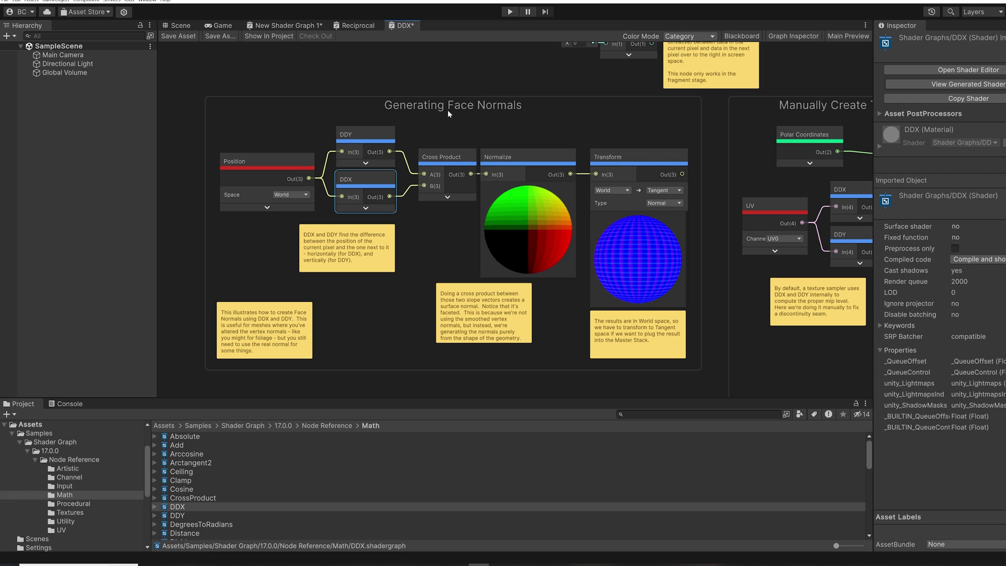
# - Examine the Manually Create Texture UV Derivatives group and its Sample Texture 2D node
pyautogui.moveTo(616, 115); pyautogui.dragTo(269, 125, button='middle')
pyautogui.scroll(3, 583, 118)
pyautogui.moveTo(437, 116); pyautogui.dragTo(400, 105, button='middle')
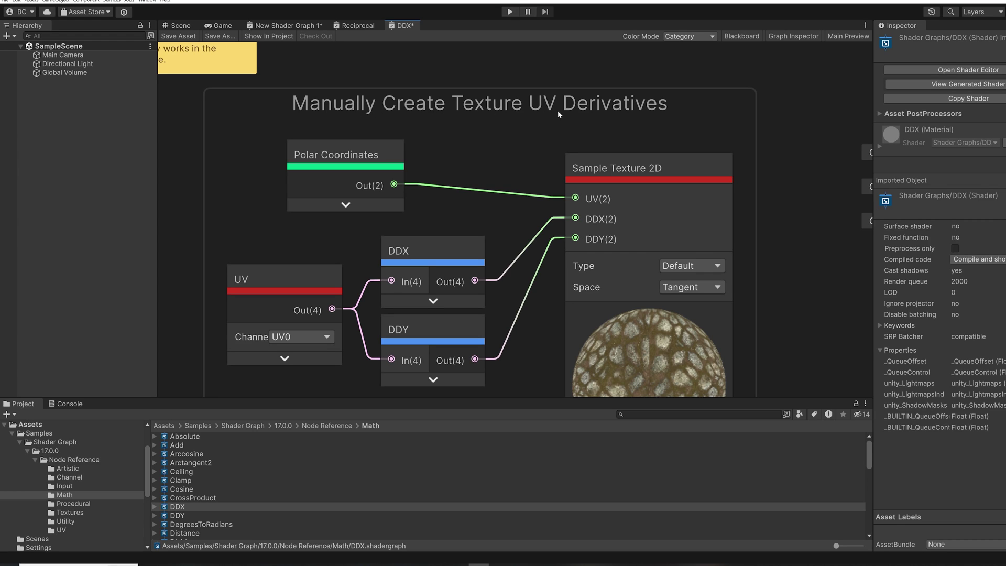
pyautogui.scroll(-2, 514, 125)
pyautogui.moveTo(508, 144); pyautogui.dragTo(502, 121, button='middle')
pyautogui.click(599, 315)
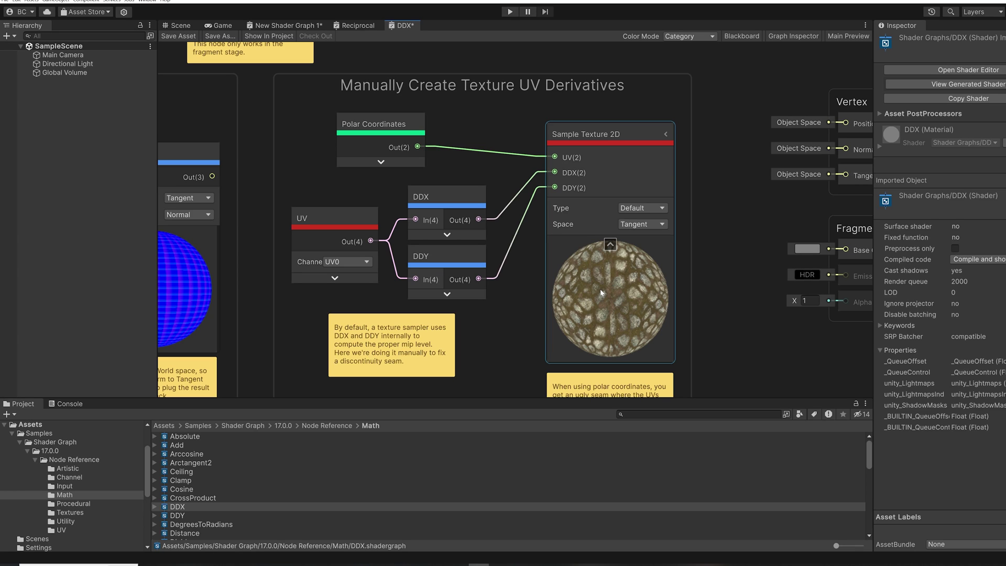
pyautogui.scroll(-4, 600, 288)
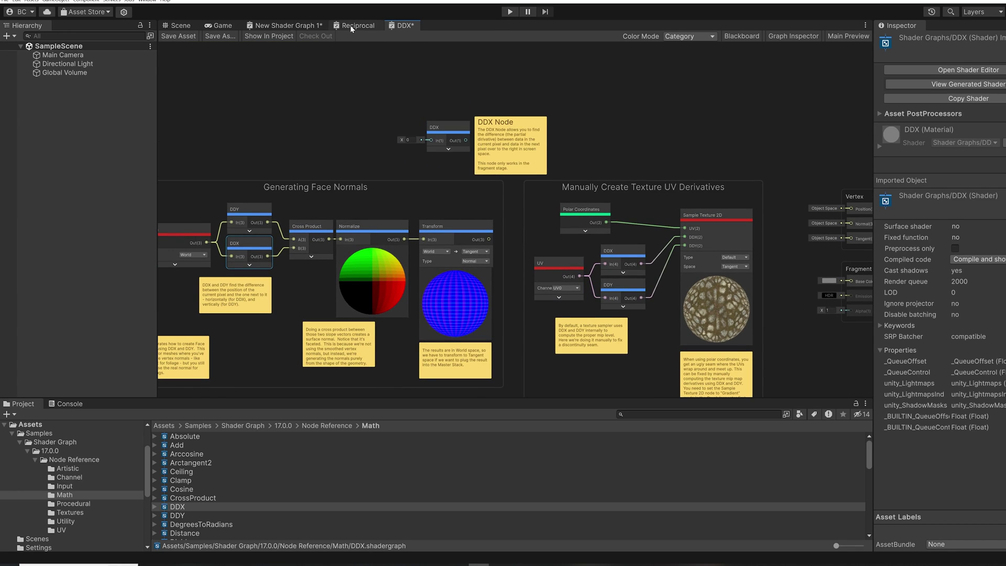
pyautogui.click(350, 25)
pyautogui.click(402, 25)
pyautogui.click(347, 25)
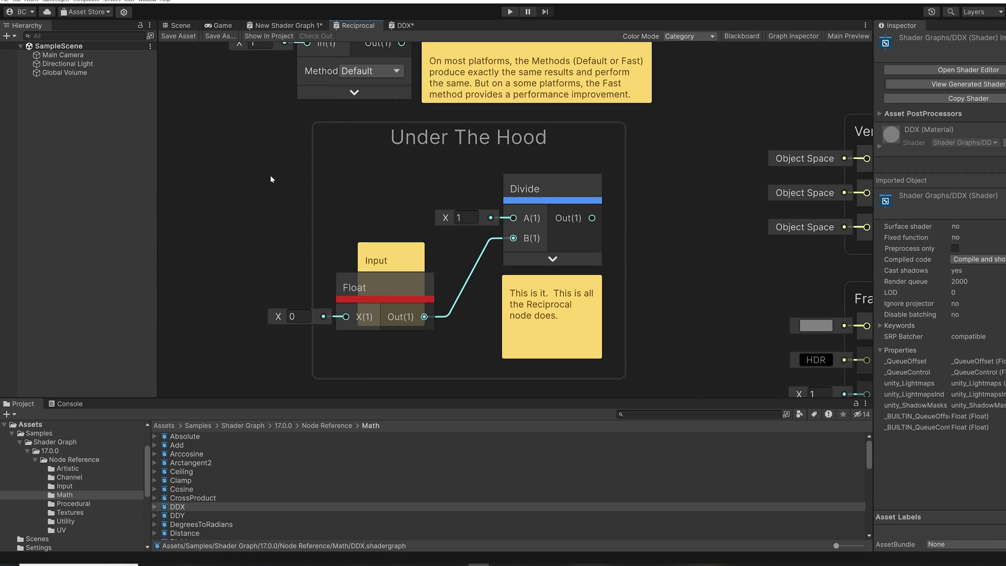
pyautogui.press('space')
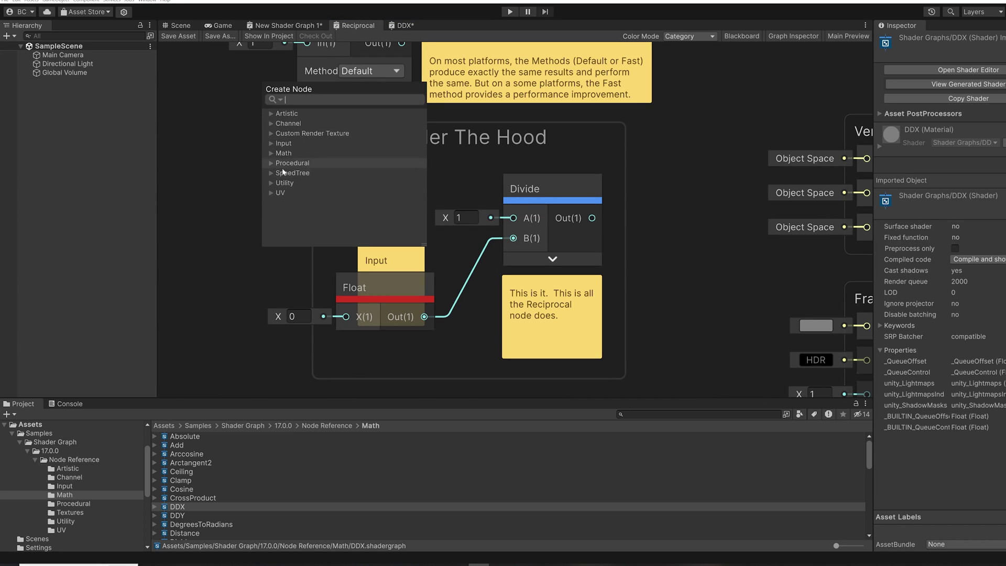
pyautogui.click(235, 161)
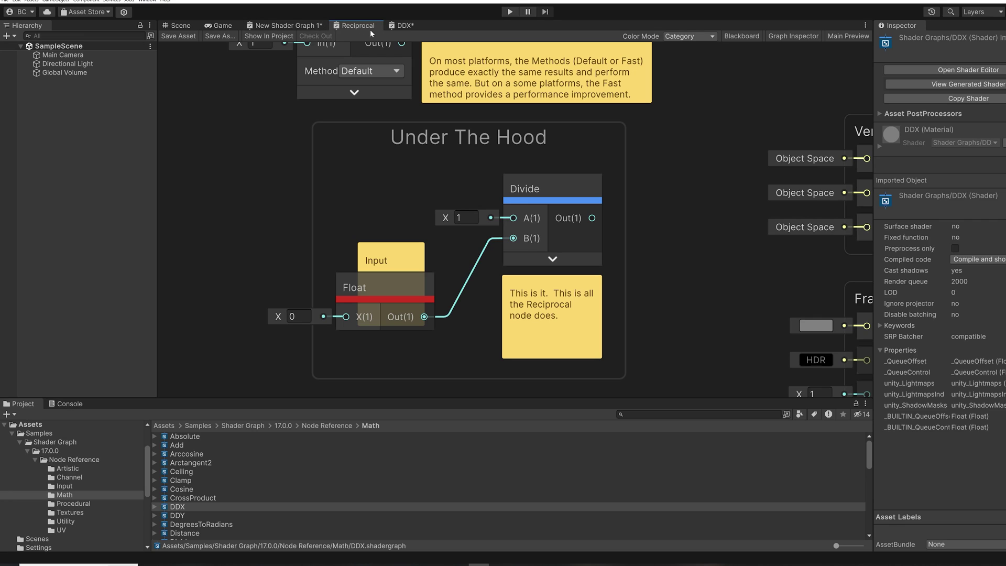
pyautogui.click(400, 26)
pyautogui.moveTo(360, 138); pyautogui.dragTo(373, 92, button='middle')
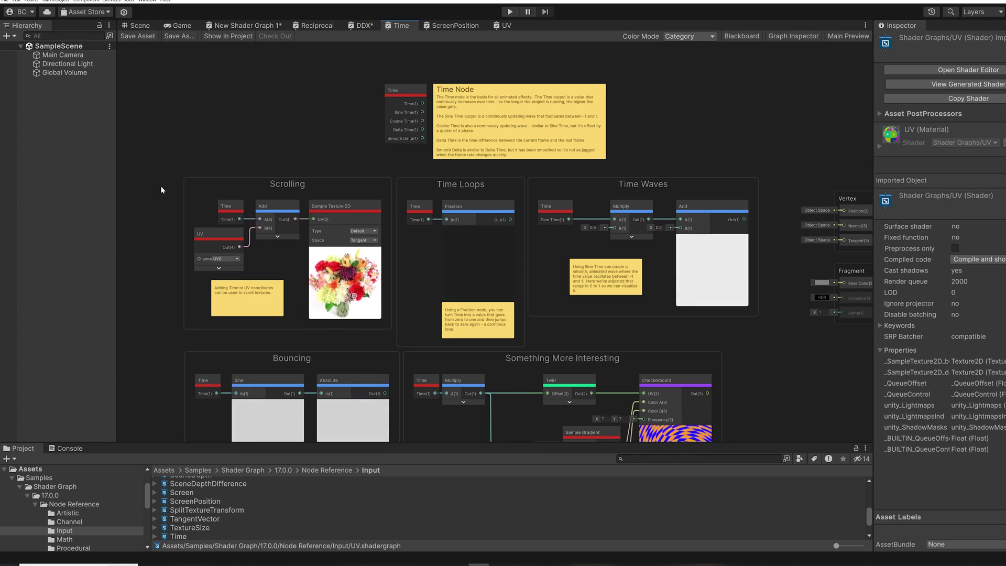
# - Pan across the Time graph's Bouncing, Scrolling and Time Waves groups
pyautogui.moveTo(153, 276); pyautogui.dragTo(159, 237, button='middle')
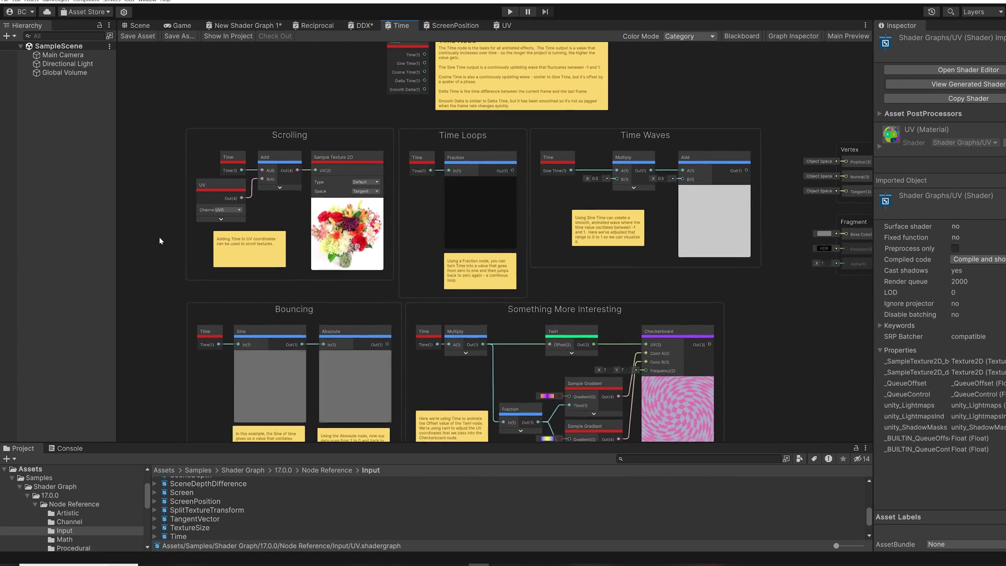
pyautogui.scroll(5, 334, 90)
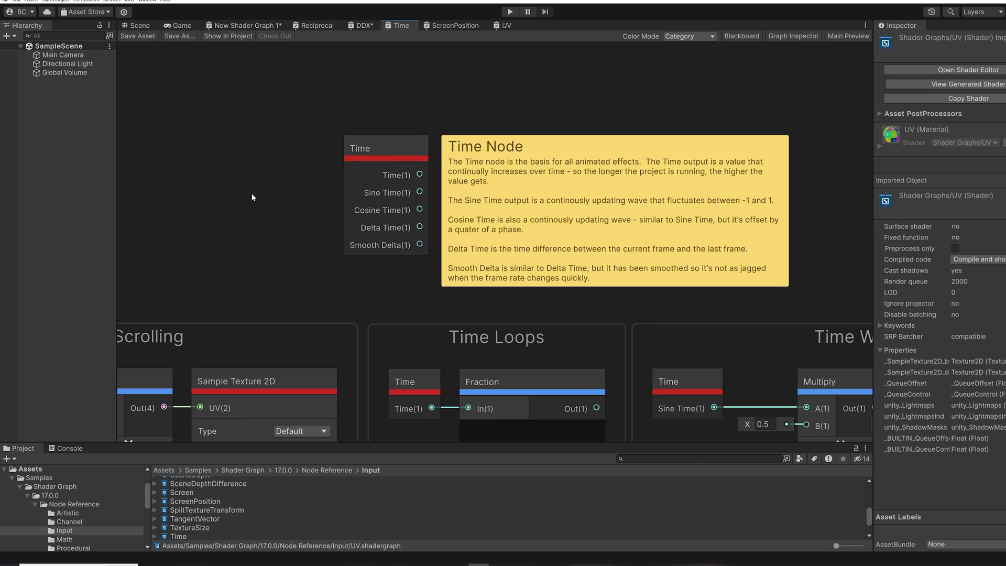
pyautogui.moveTo(246, 241); pyautogui.dragTo(402, 66, button='middle')
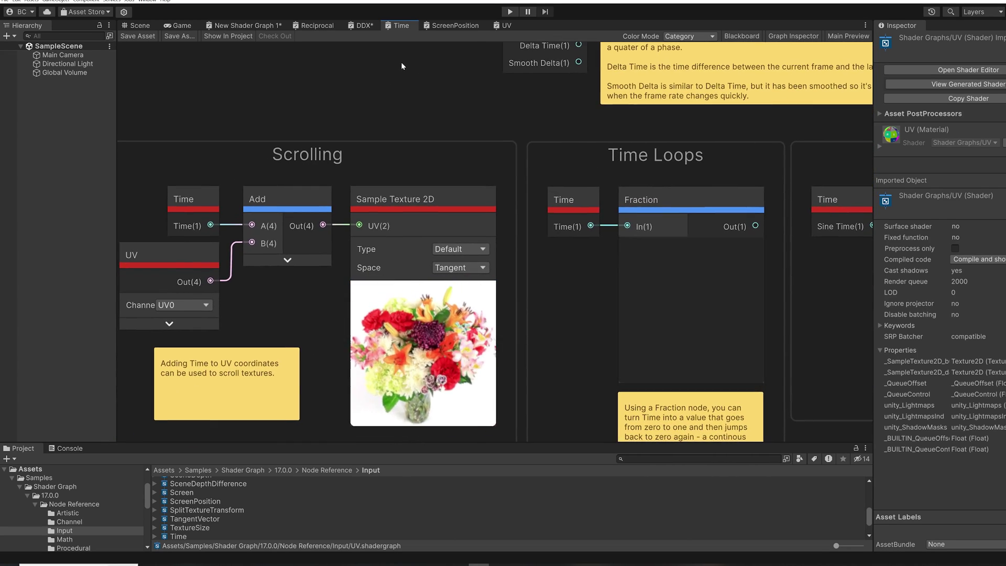
pyautogui.scroll(-3, 402, 66)
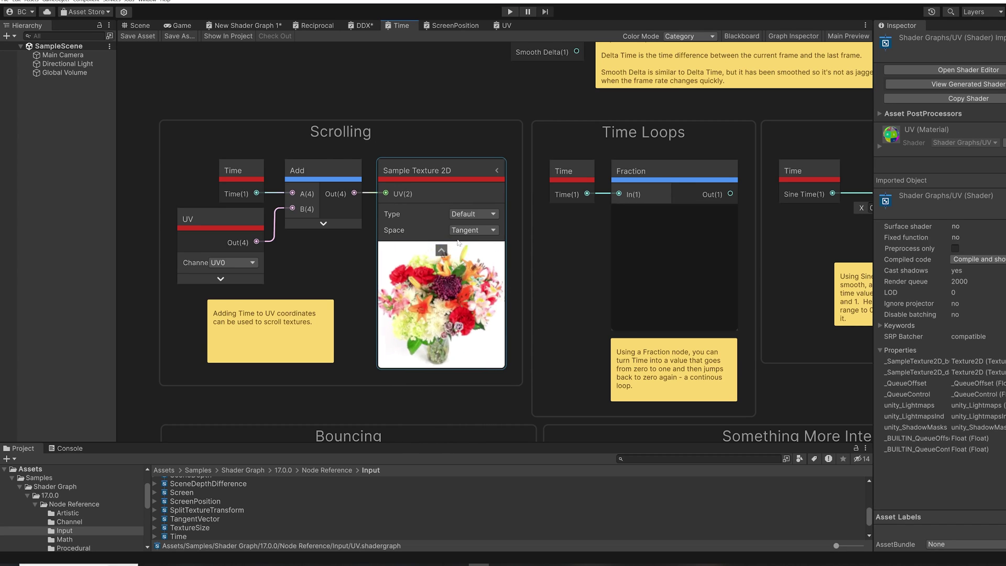
pyautogui.moveTo(708, 271); pyautogui.dragTo(446, 263, button='middle')
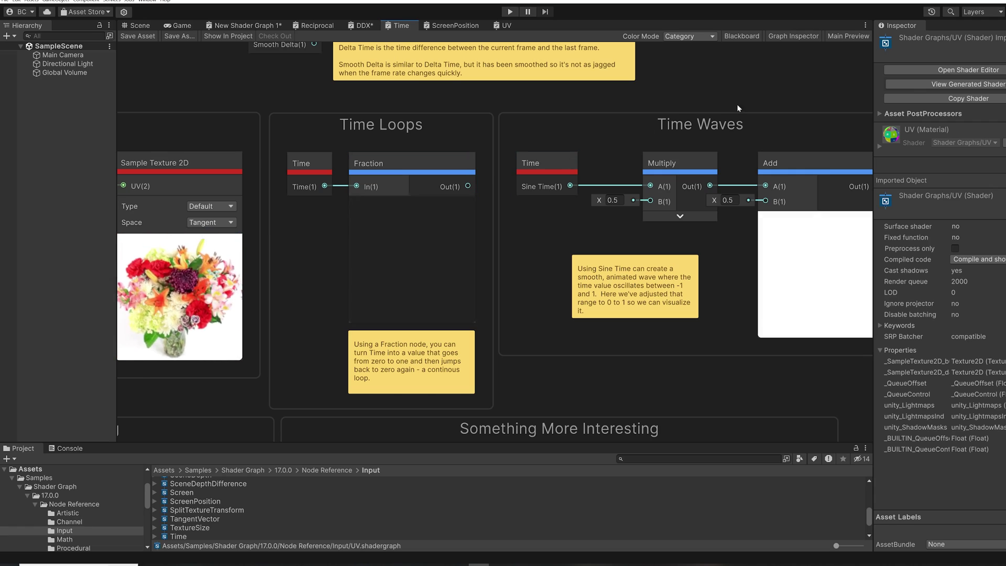
pyautogui.scroll(-2, 625, 105)
pyautogui.scroll(-1, 415, 278)
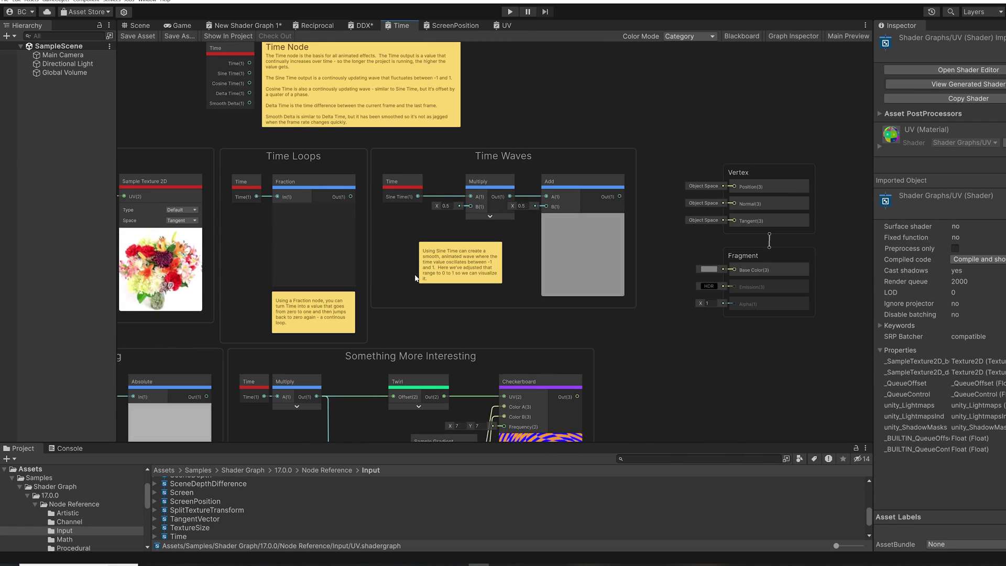
# - Continue through Something More Interesting, Ripples, the light source, Animated Dissolve Effect and Flipbook examples
pyautogui.moveTo(415, 278); pyautogui.dragTo(540, 126, button='middle')
pyautogui.scroll(3, 533, 203)
pyautogui.scroll(1, 533, 191)
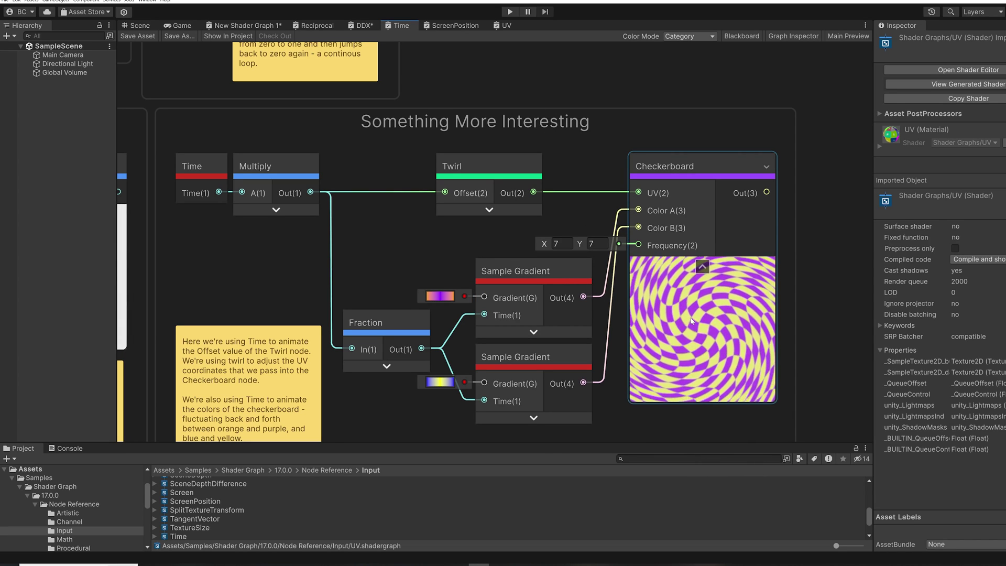
pyautogui.scroll(-3, 476, 210)
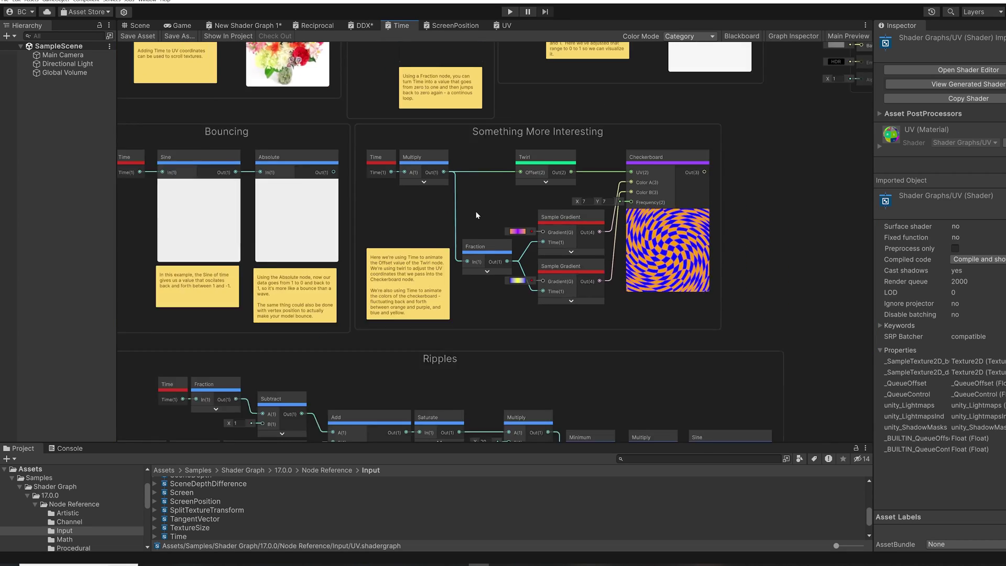
pyautogui.scroll(-1, 476, 210)
pyautogui.moveTo(463, 294); pyautogui.dragTo(492, 116, button='middle')
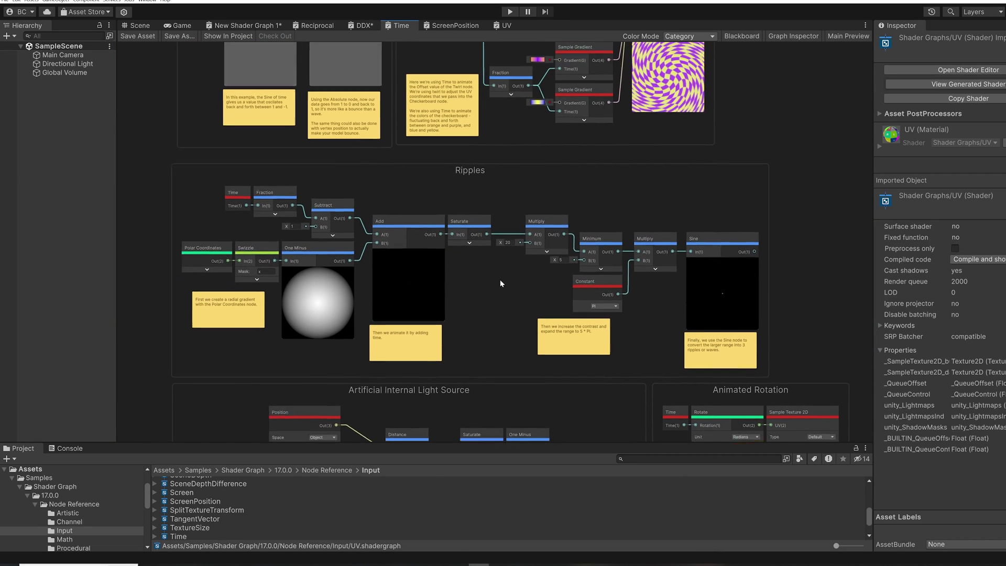
pyautogui.moveTo(500, 283); pyautogui.dragTo(501, 135, button='middle')
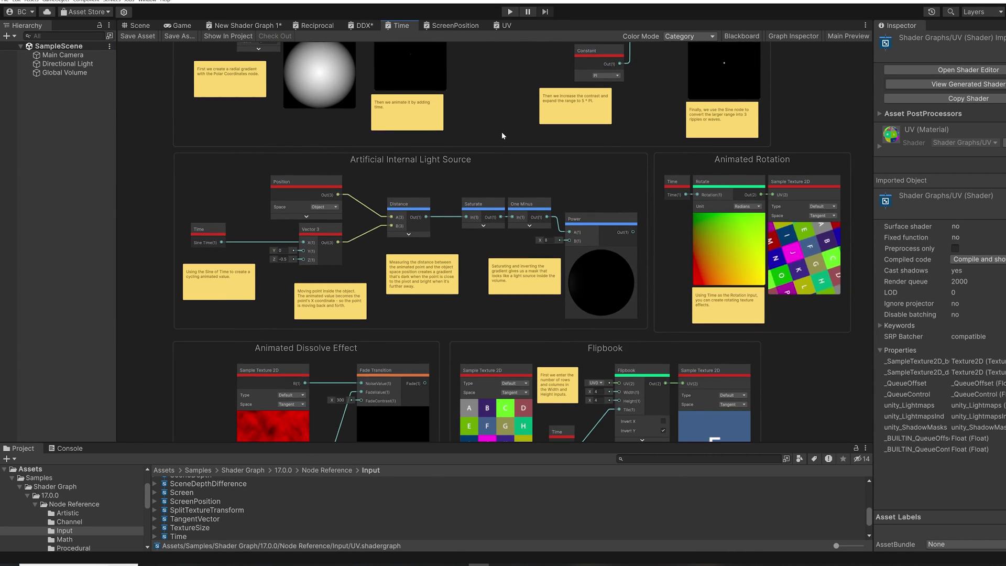
pyautogui.moveTo(489, 411); pyautogui.dragTo(477, 247, button='middle')
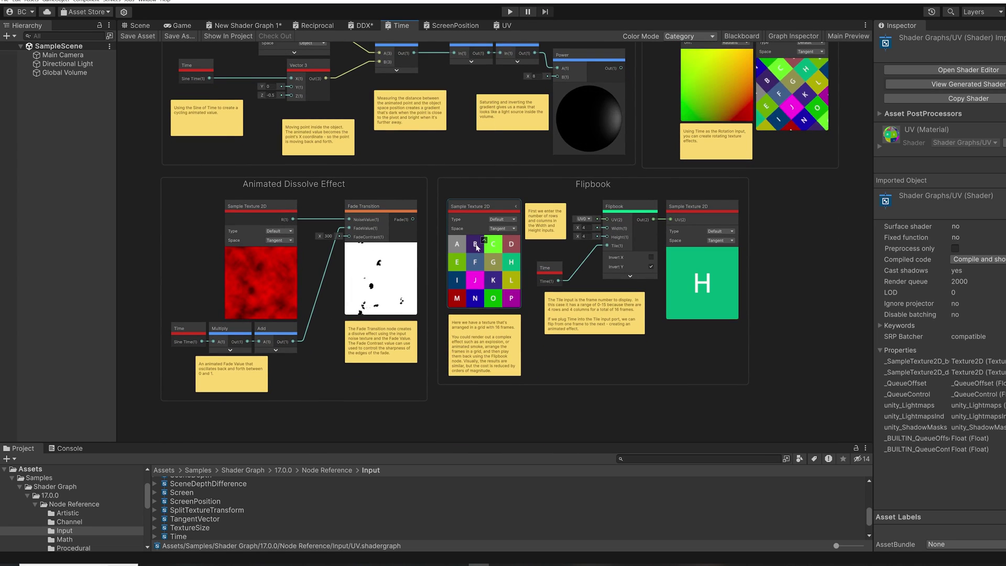
# - Switch to the ScreenPosition sample graph and view the full Snow Sparkles example
pyautogui.click(434, 28)
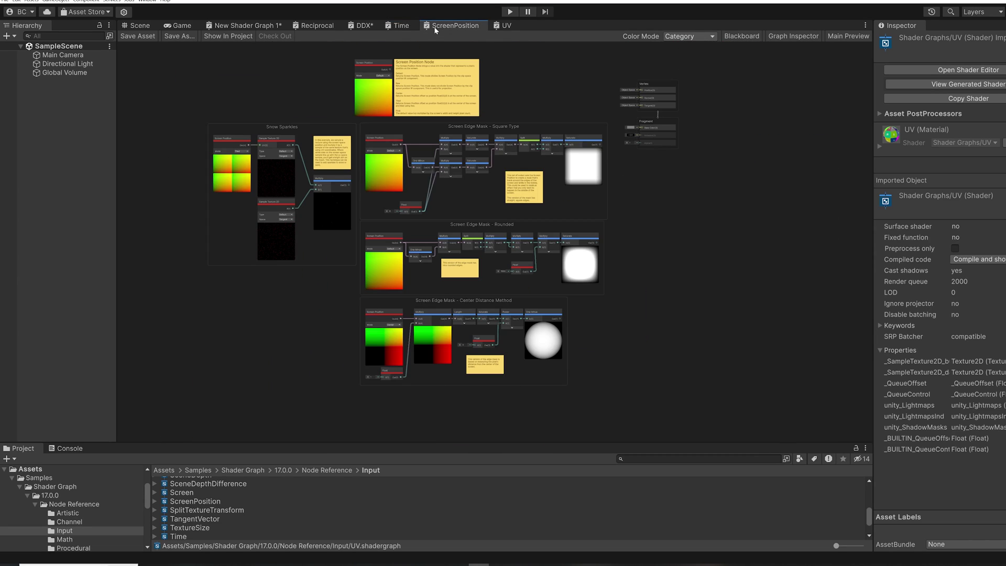
pyautogui.scroll(8, 274, 93)
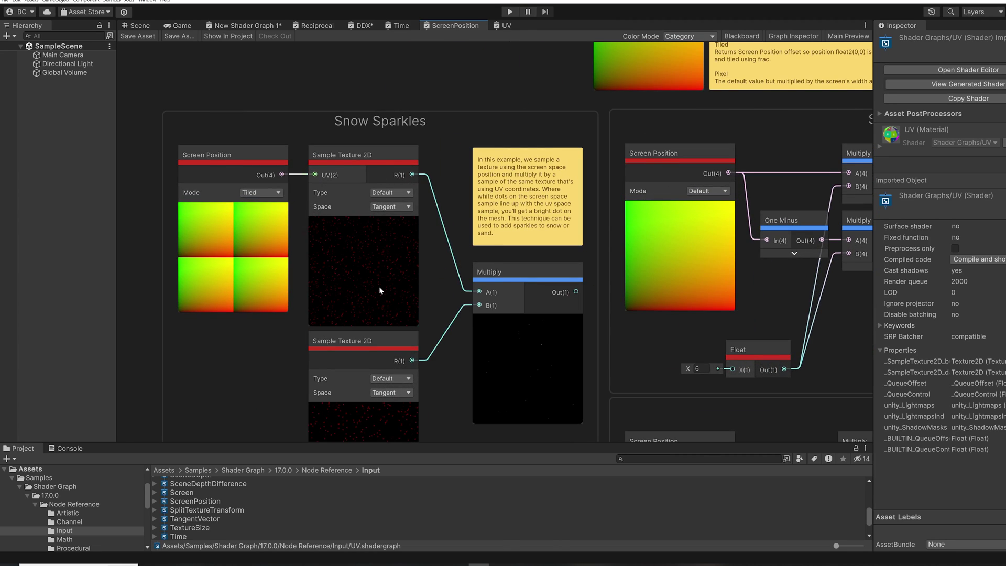
pyautogui.moveTo(379, 286); pyautogui.dragTo(401, 213, button='middle')
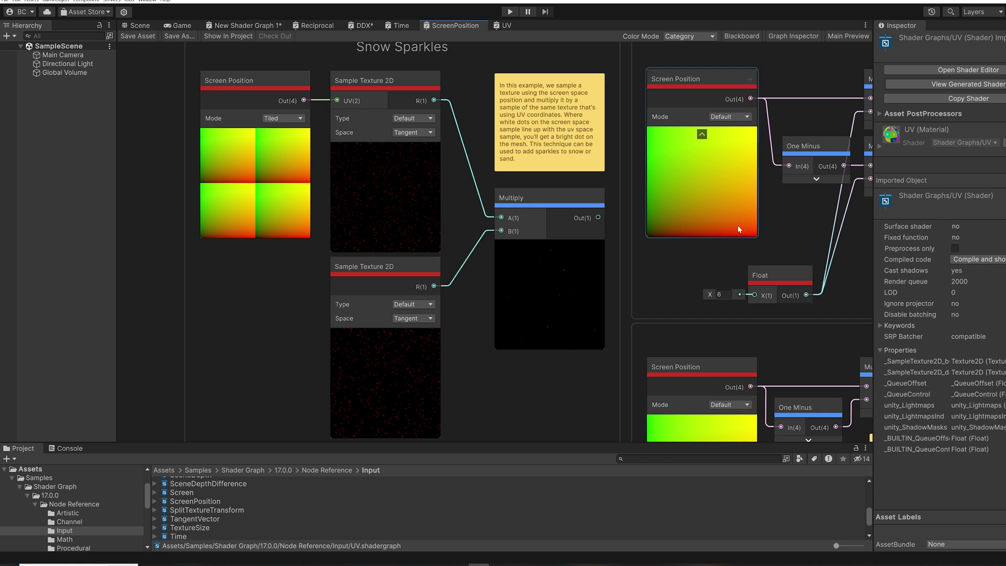
# - Pan through the Square Type, Rounded and Center Distance Method edge mask examples
pyautogui.hscroll(10, 325, 261)
pyautogui.scroll(-2, 489, 236)
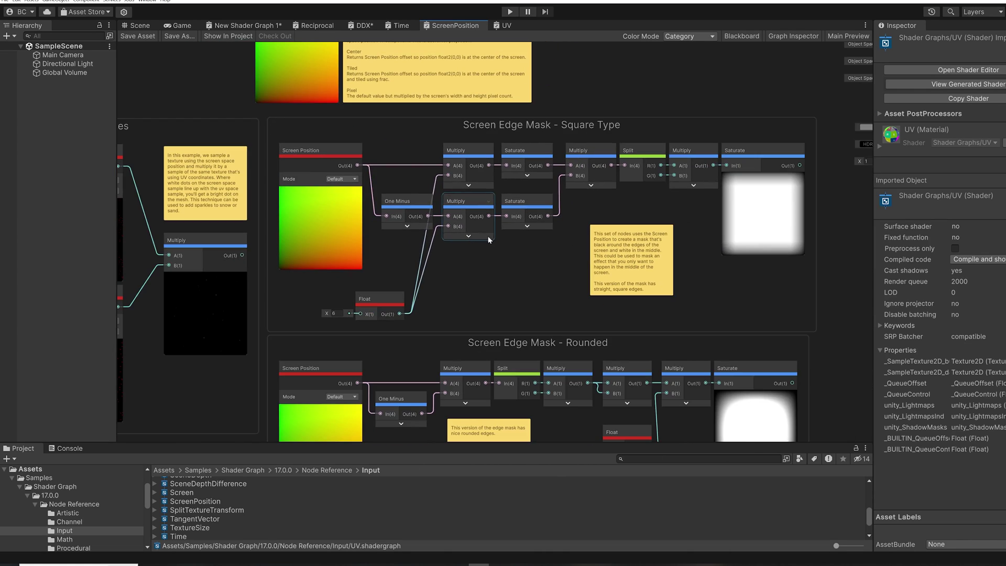
pyautogui.scroll(-2, 539, 233)
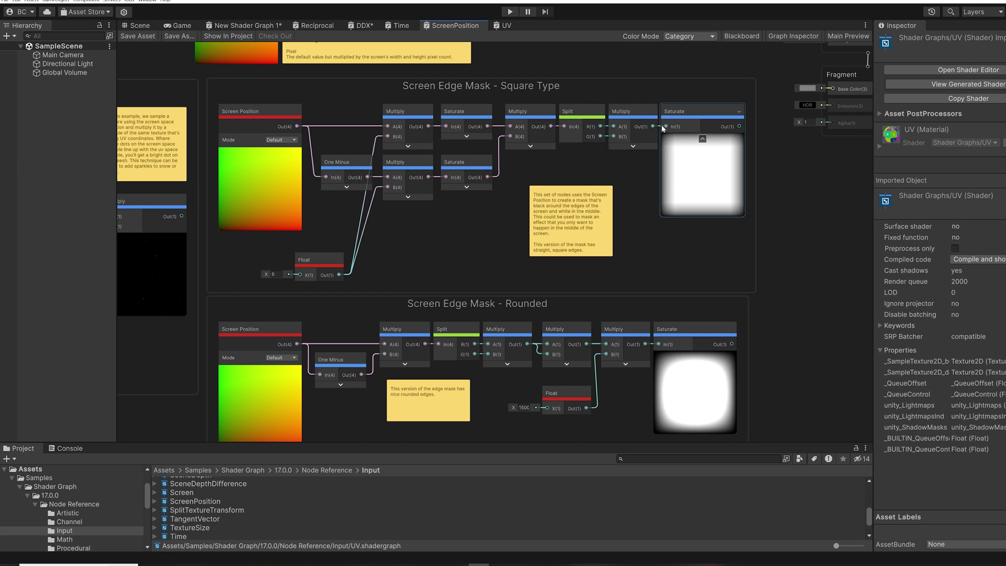
pyautogui.moveTo(659, 272); pyautogui.dragTo(653, 106, button='middle')
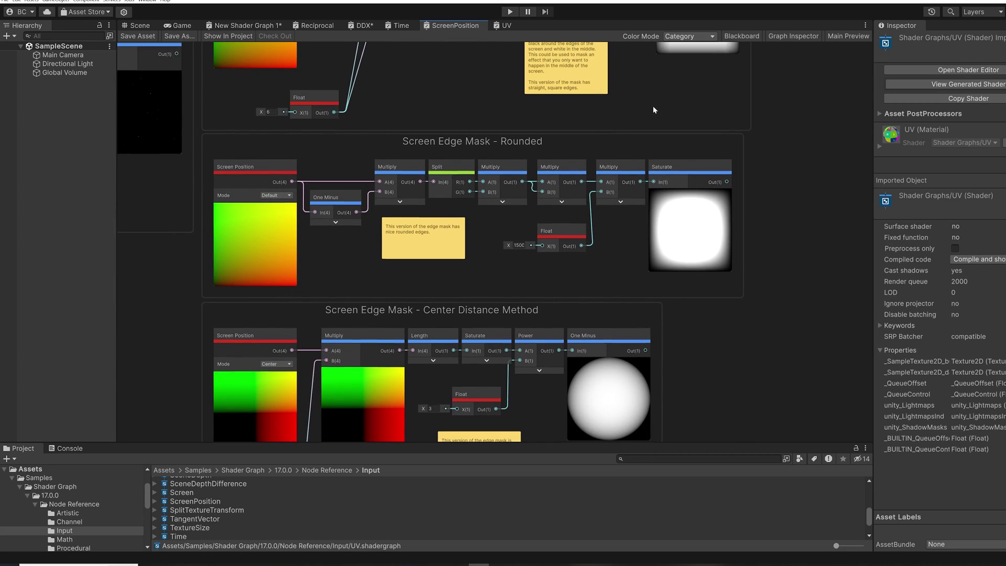
pyautogui.moveTo(598, 303); pyautogui.dragTo(600, 221, button='middle')
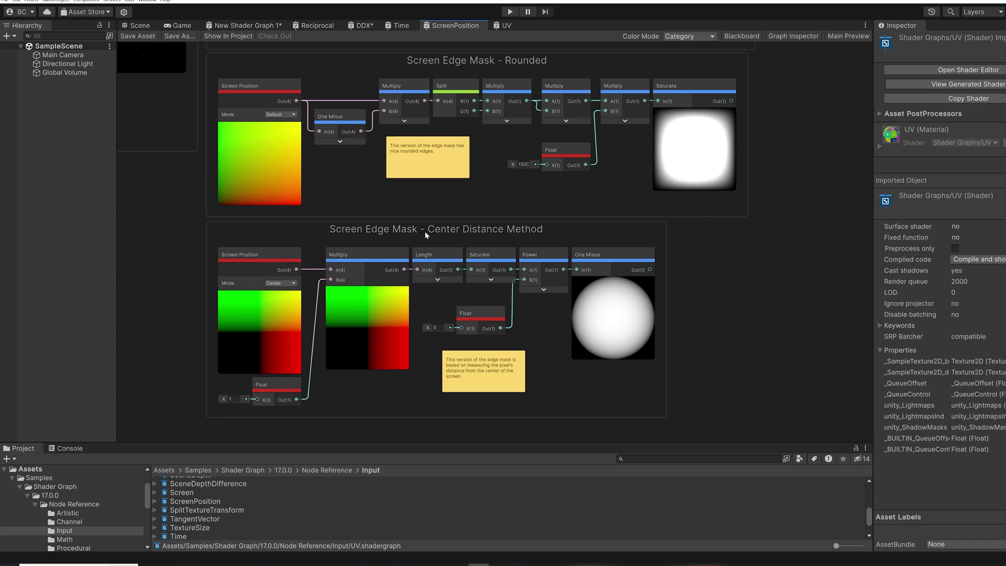
pyautogui.moveTo(531, 211); pyautogui.dragTo(510, 327, button='middle')
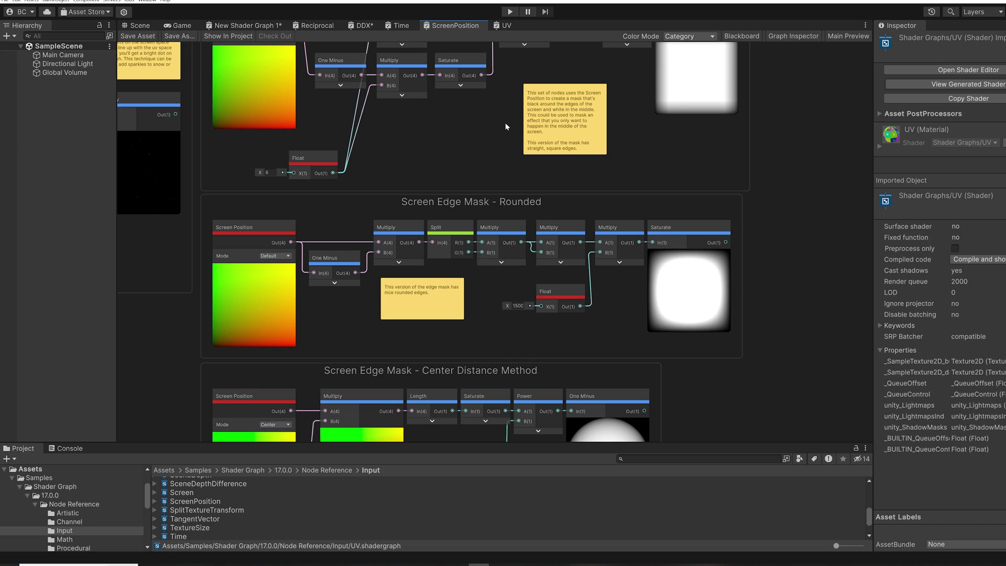
pyautogui.moveTo(505, 123); pyautogui.dragTo(506, 264, button='middle')
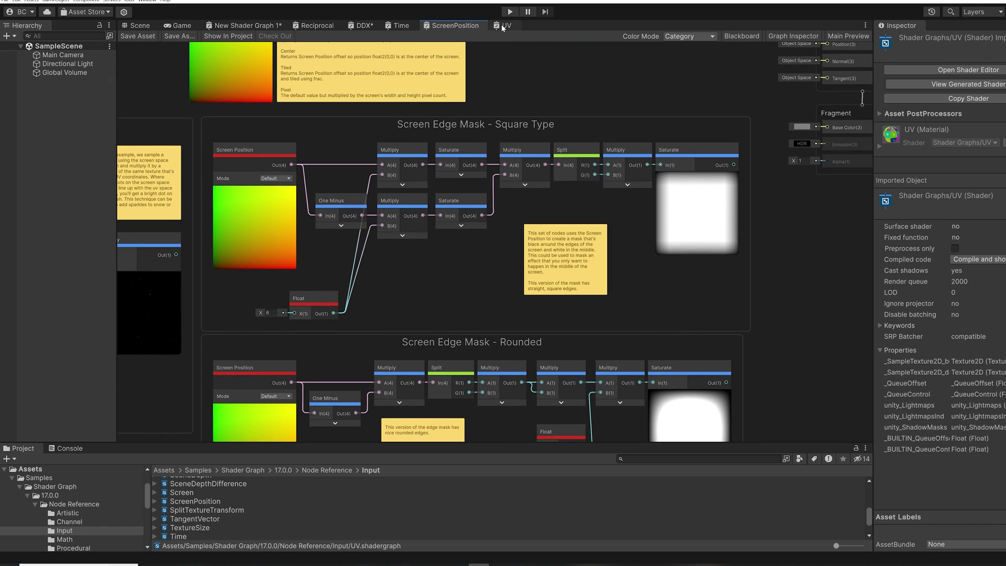
# - Switch to the UV sample graph and view the Scrolling UVs and Scaling UVs examples
pyautogui.click(503, 26)
pyautogui.scroll(5, 438, 113)
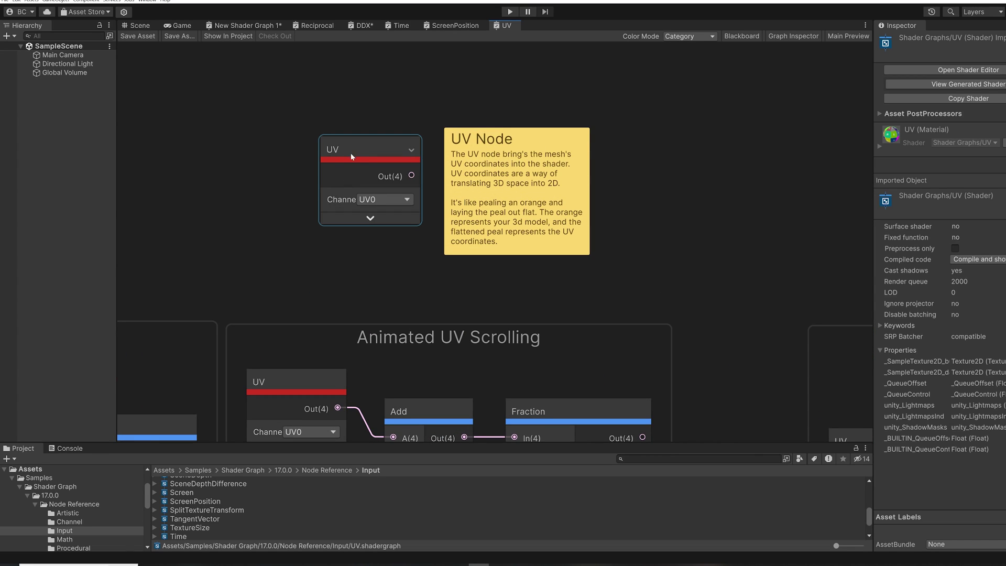
pyautogui.scroll(-3, 360, 174)
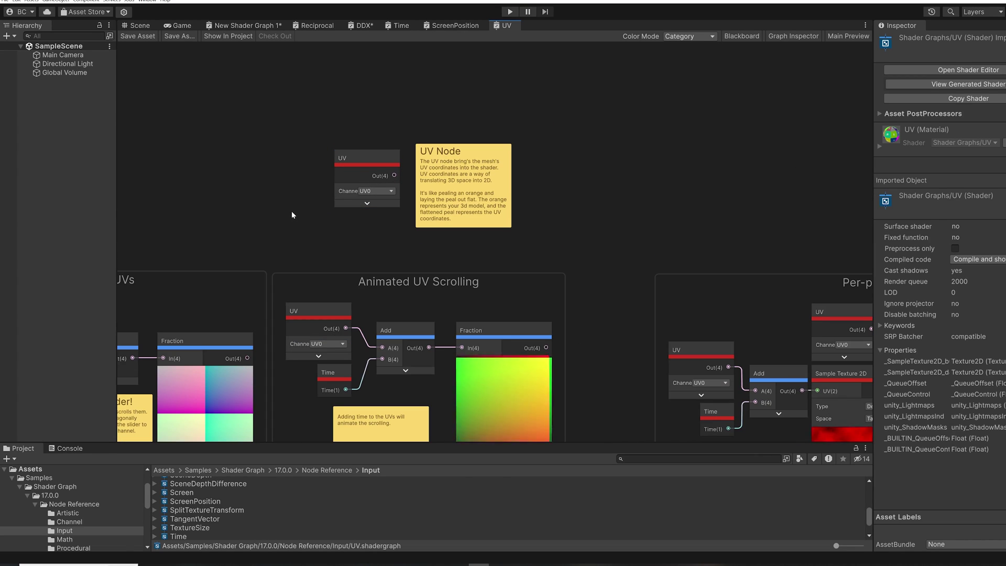
pyautogui.moveTo(291, 210); pyautogui.dragTo(561, 133, button='middle')
pyautogui.moveTo(445, 172); pyautogui.dragTo(481, 84, button='middle')
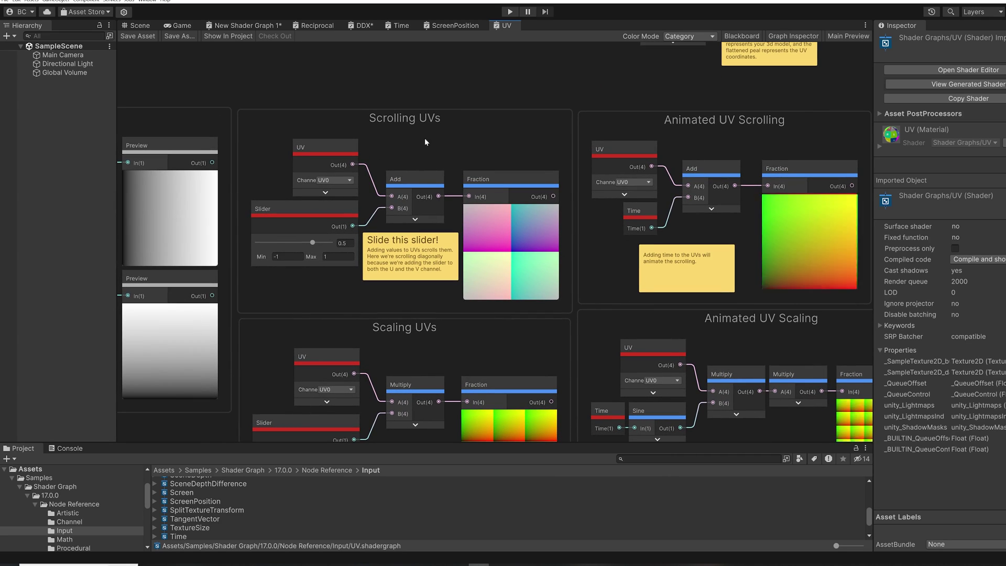
# - Inspect Animated UV Scrolling, Animated UV Scaling and the Per-pixel UV Distortion example
pyautogui.moveTo(663, 78); pyautogui.dragTo(436, 65, button='middle')
pyautogui.moveTo(547, 220); pyautogui.dragTo(721, 121, button='middle')
pyautogui.moveTo(694, 318); pyautogui.dragTo(437, 310, button='middle')
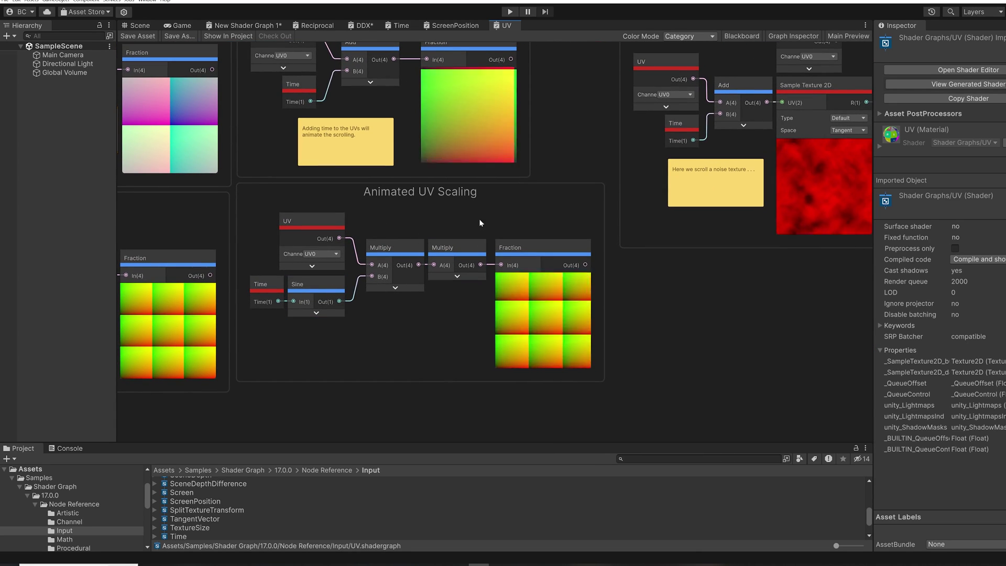
pyautogui.moveTo(603, 190); pyautogui.dragTo(215, 291, button='middle')
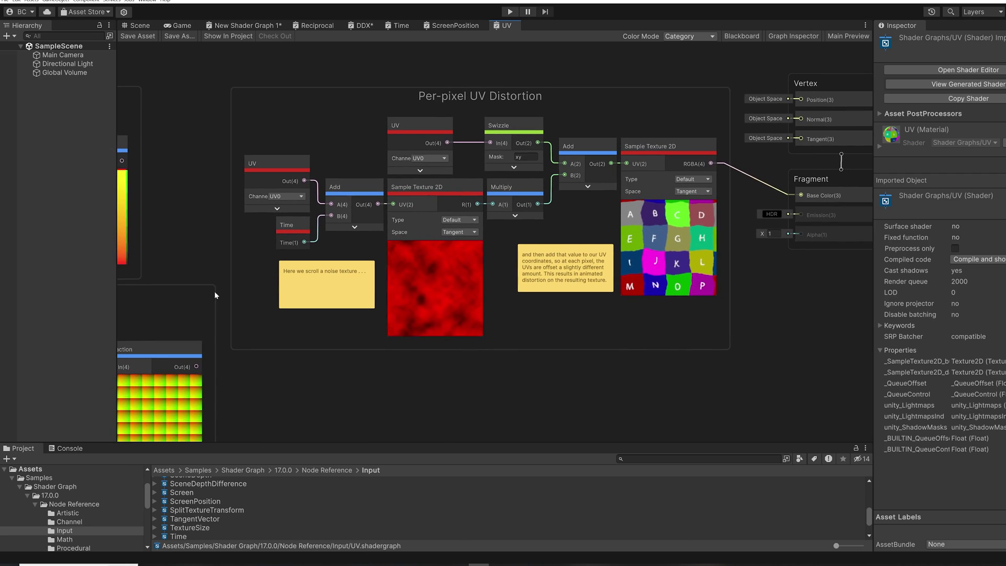
pyautogui.moveTo(533, 248); pyautogui.dragTo(461, 261, button='middle')
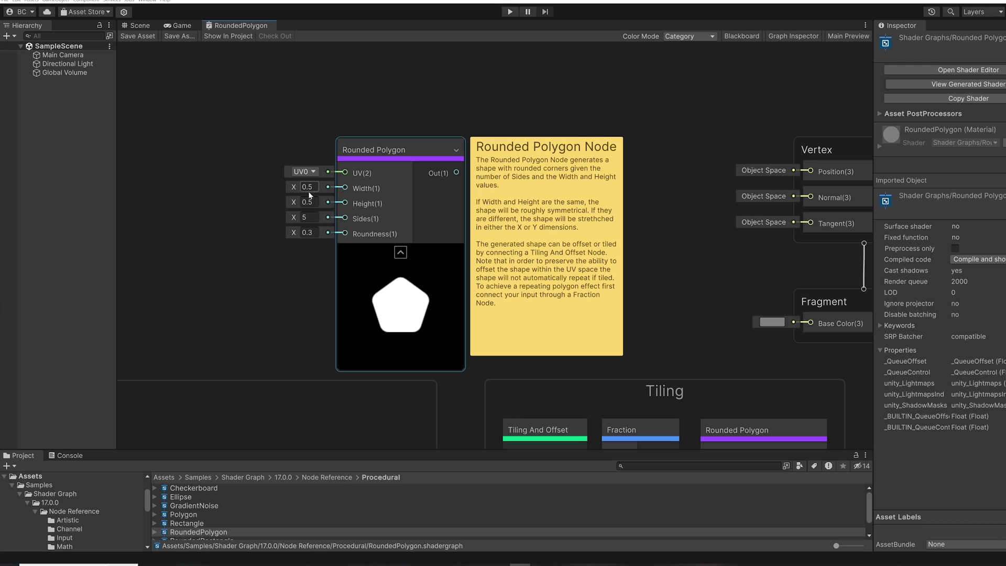
# - Select the Rounded Polygon node, then zoom out to frame the Tiling example and the Under The Hood group
pyautogui.click(394, 151)
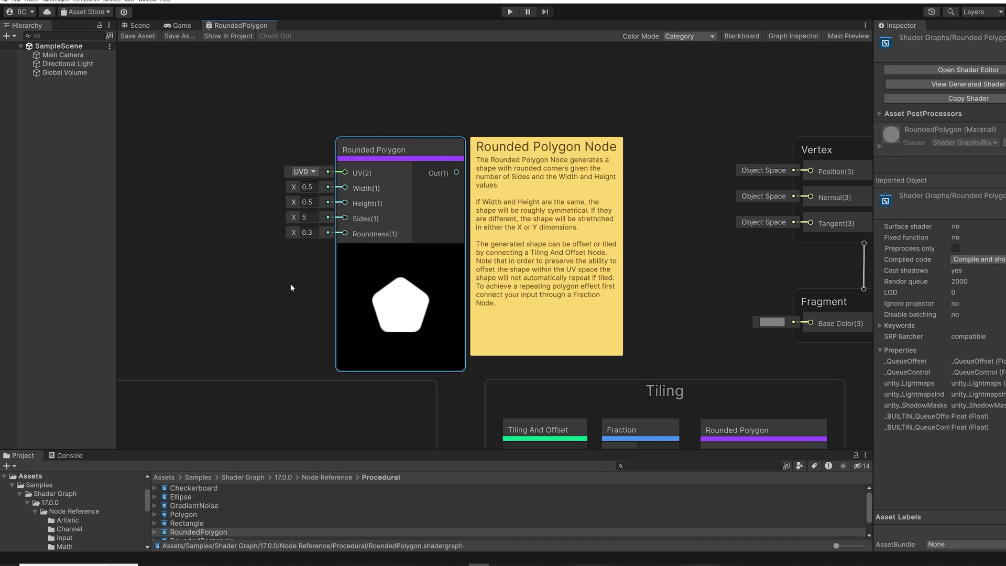
pyautogui.scroll(-3, 239, 271)
pyautogui.moveTo(239, 271); pyautogui.dragTo(405, 185, button='middle')
pyautogui.scroll(-1, 309, 172)
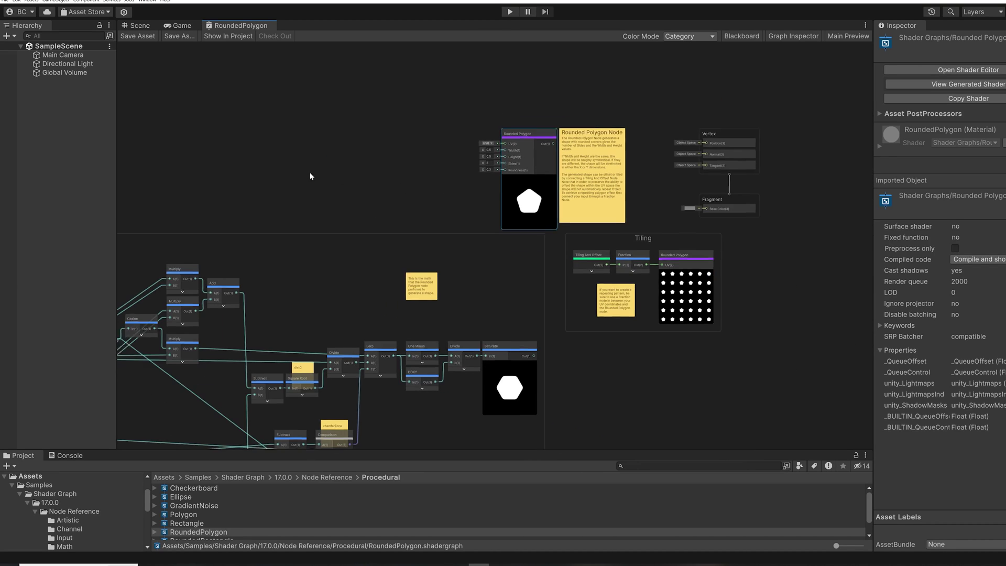
pyautogui.moveTo(309, 172); pyautogui.dragTo(527, 117, button='middle')
pyautogui.scroll(-2, 236, 147)
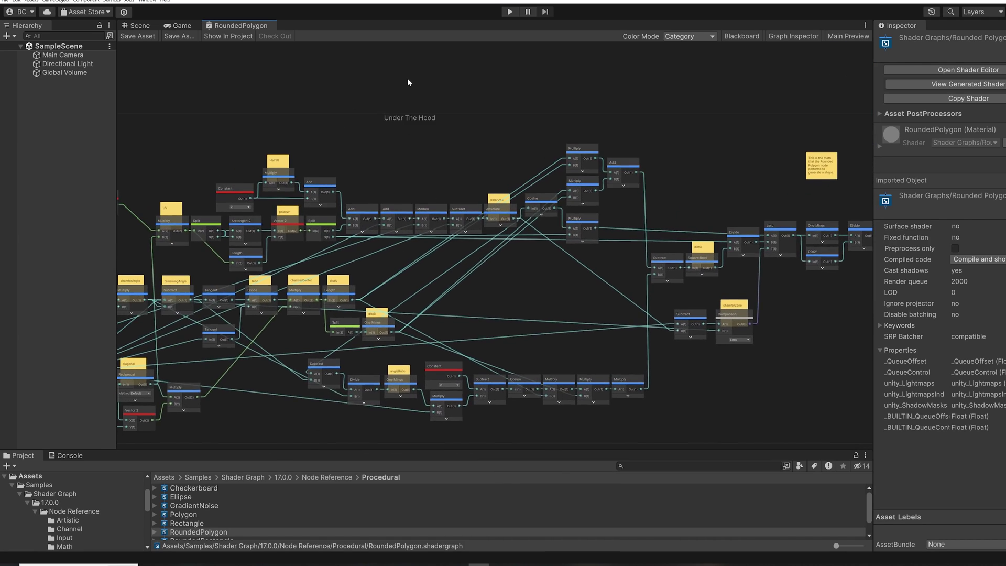
pyautogui.scroll(-1, 407, 77)
pyautogui.scroll(1, 399, 97)
pyautogui.scroll(1, 459, 100)
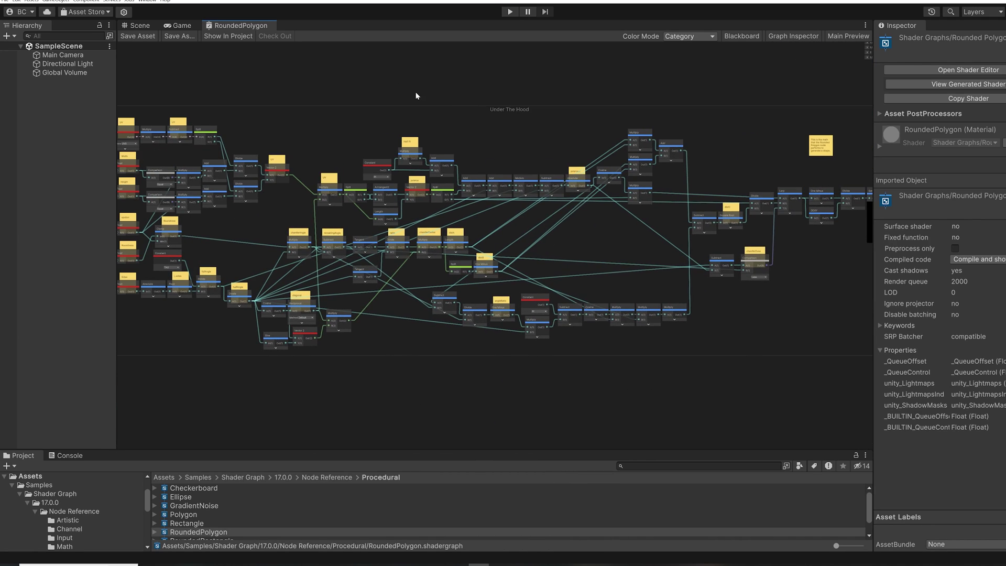
pyautogui.scroll(-1, 416, 92)
pyautogui.moveTo(417, 92); pyautogui.dragTo(377, 143, button='middle')
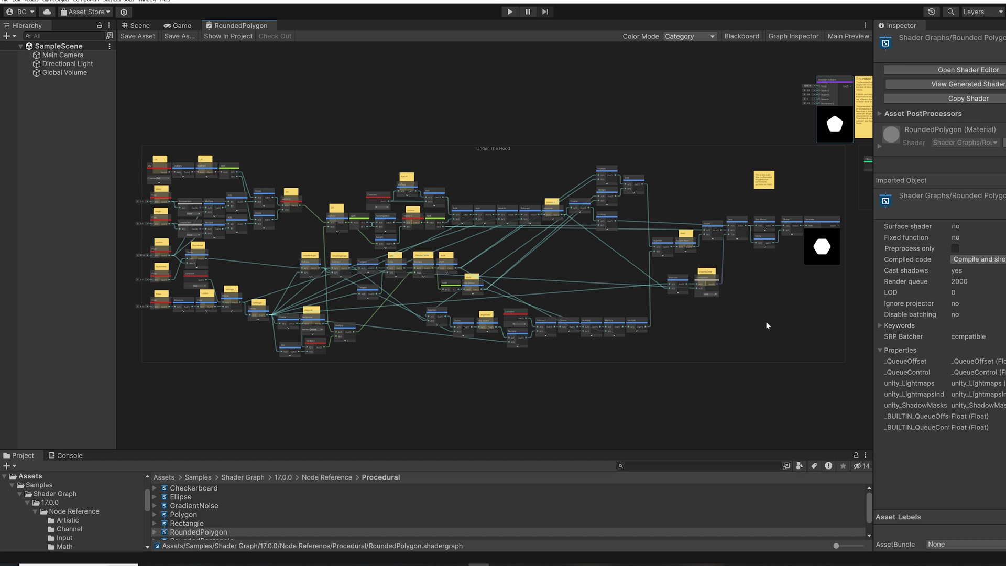
# - Re-centre on Rounded Polygon, inspect the math subgraph below it, and zoom in toward Lerp
pyautogui.moveTo(784, 115); pyautogui.dragTo(482, 241, button='middle')
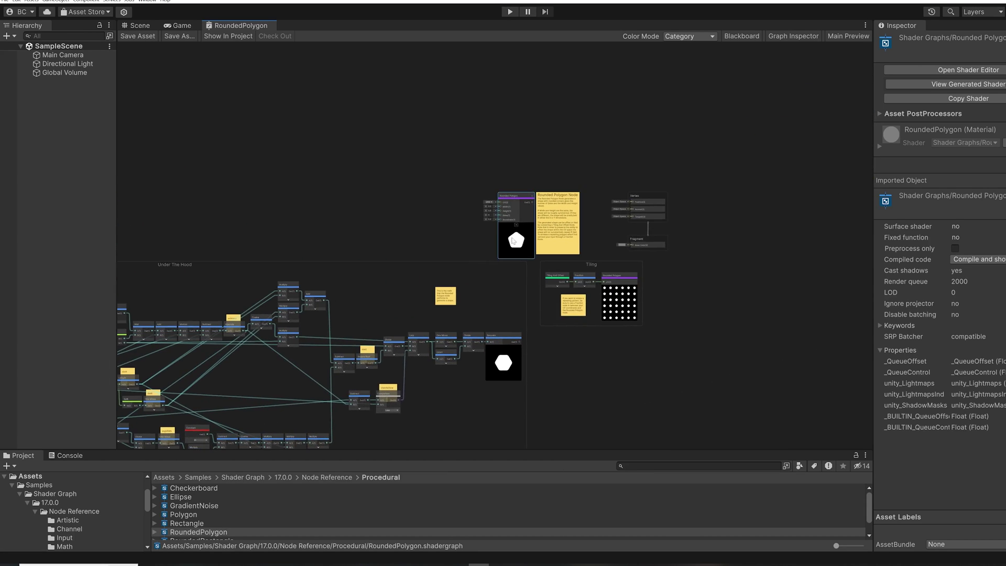
pyautogui.scroll(5, 499, 257)
pyautogui.scroll(2, 499, 256)
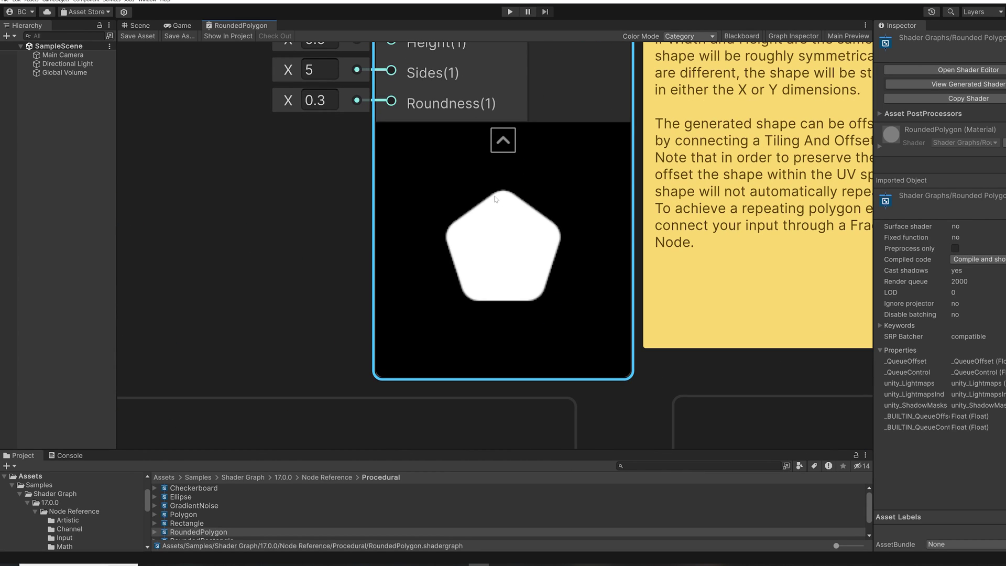
pyautogui.scroll(-4, 470, 194)
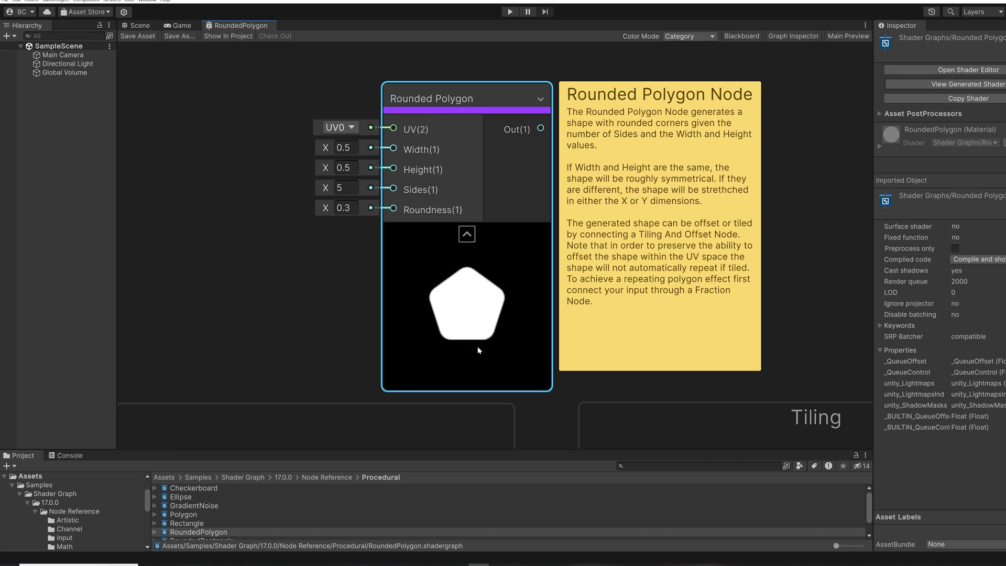
pyautogui.scroll(-3, 482, 293)
pyautogui.moveTo(306, 298); pyautogui.dragTo(396, 165, button='middle')
pyautogui.scroll(-5, 396, 165)
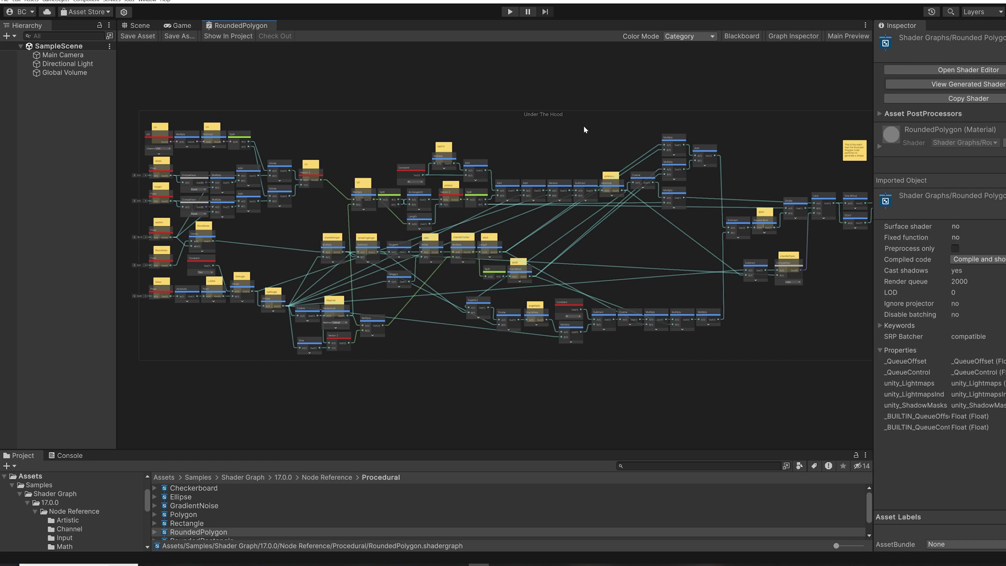
pyautogui.moveTo(579, 141); pyautogui.dragTo(537, 203, button='middle')
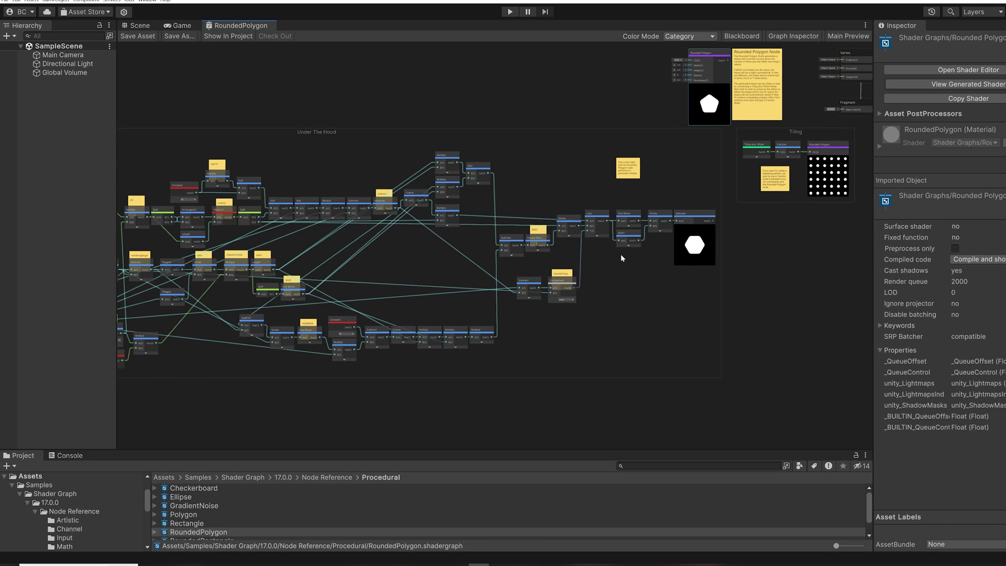
pyautogui.scroll(10, 621, 257)
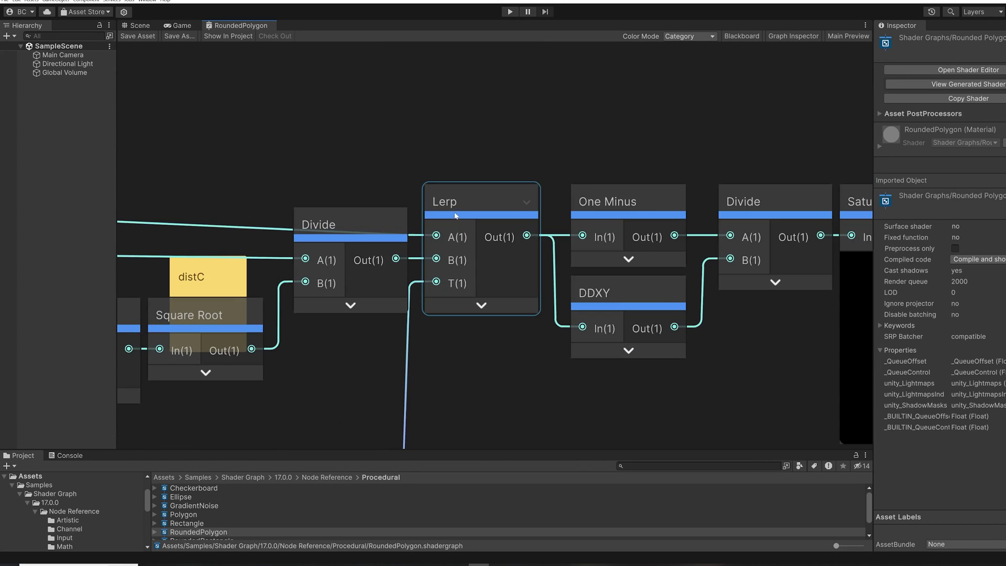
# - Select the Saturate node to view its hexagon result
pyautogui.moveTo(455, 215); pyautogui.dragTo(286, 178, button='middle')
pyautogui.click(644, 193)
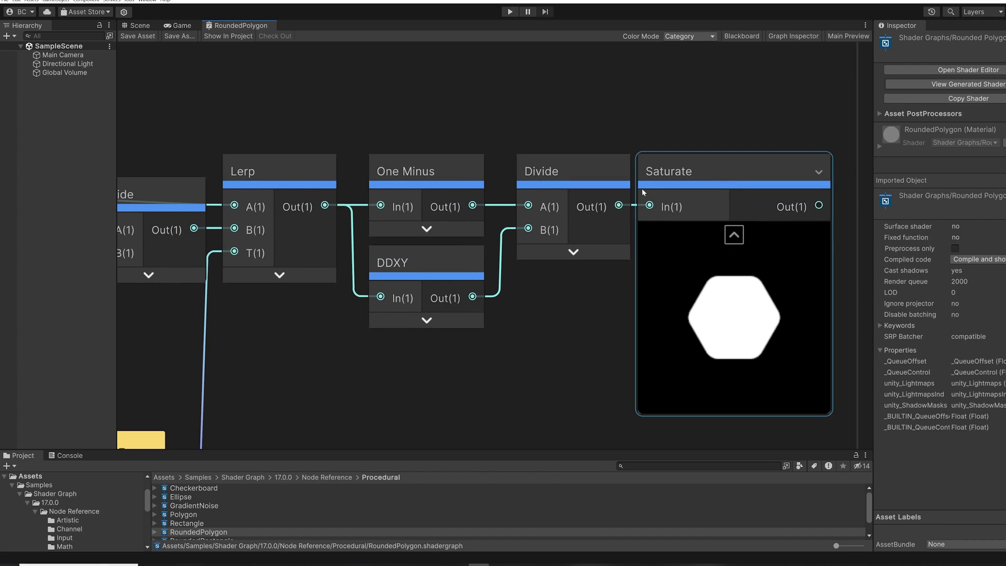
pyautogui.click(670, 200)
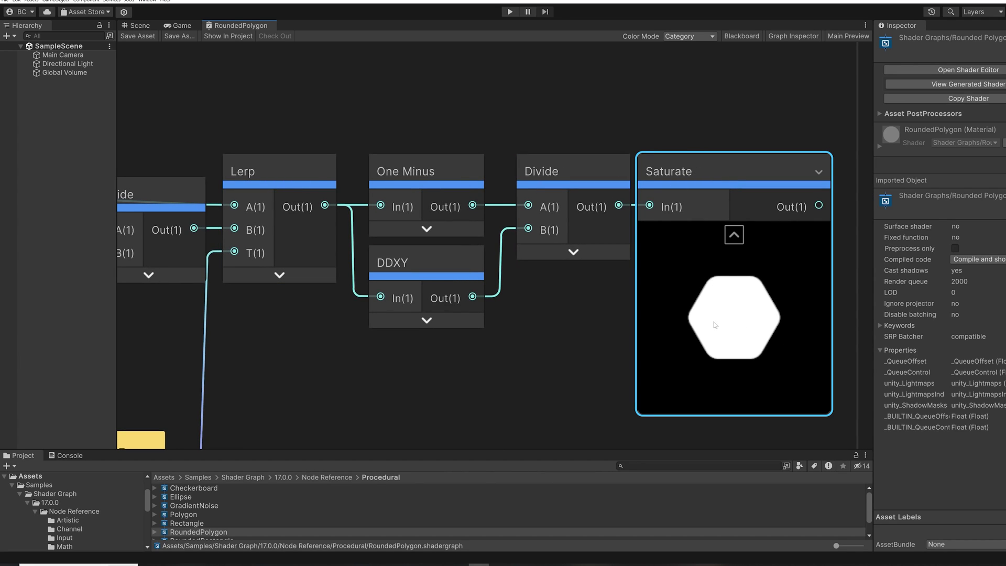
# - Expand the Lerp node's preview and centre it beside Divide and Square Root
pyautogui.moveTo(285, 282); pyautogui.dragTo(490, 262, button='middle')
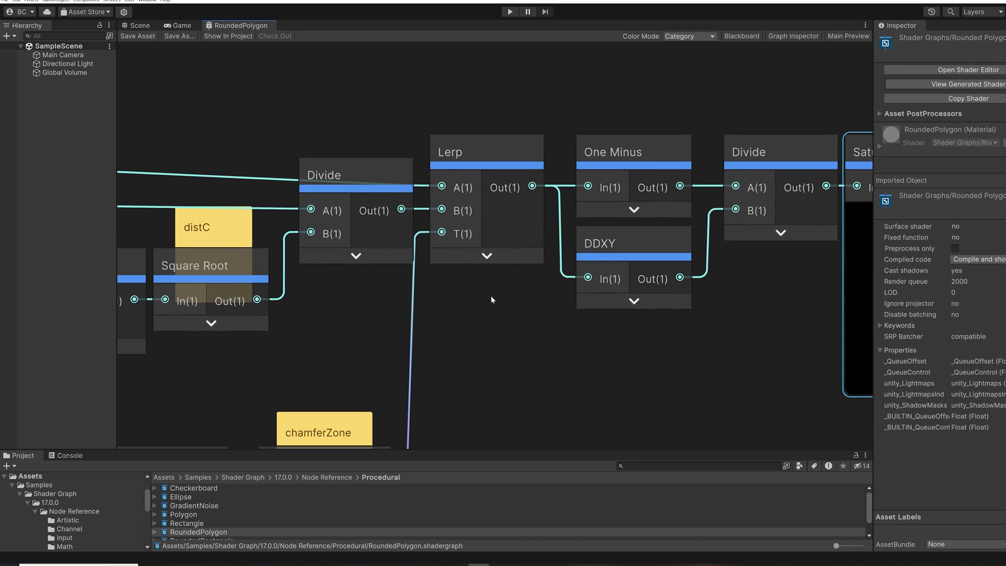
pyautogui.click(487, 257)
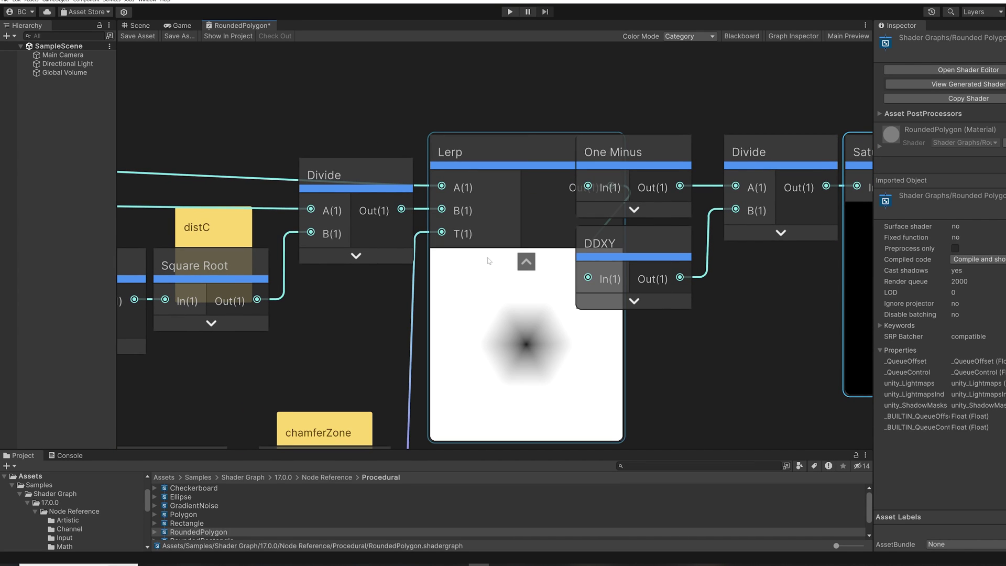
pyautogui.moveTo(487, 260); pyautogui.dragTo(439, 240, button='middle')
pyautogui.scroll(5, 454, 270)
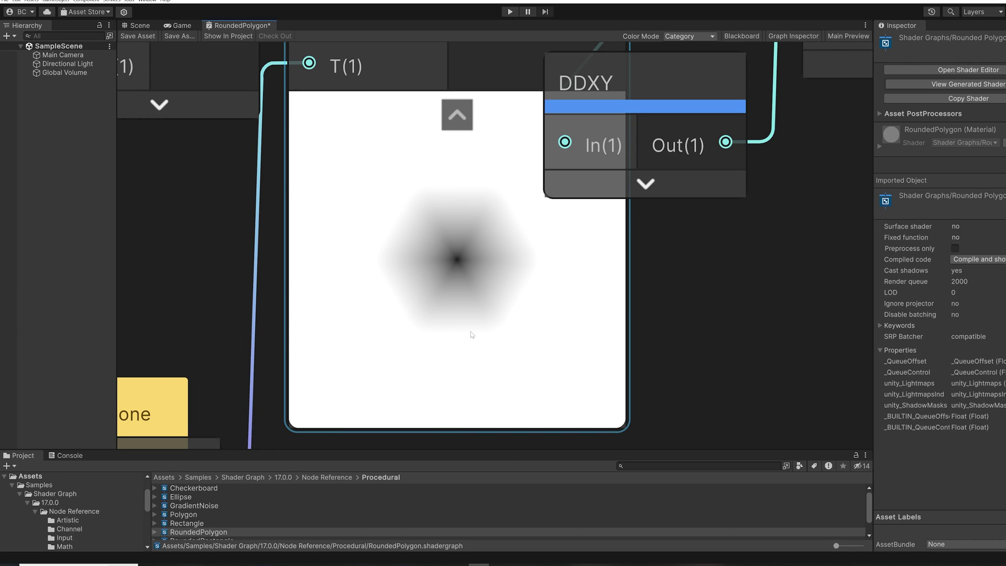
pyautogui.scroll(-5, 472, 333)
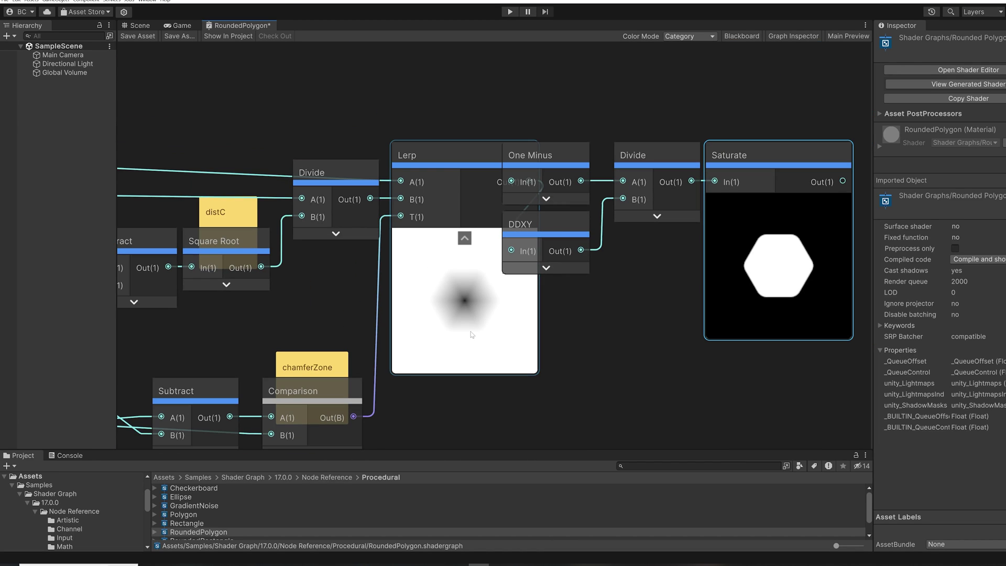
# - Collapse the Lerp node's preview, briefly reopening it before hiding it again
pyautogui.click(464, 238)
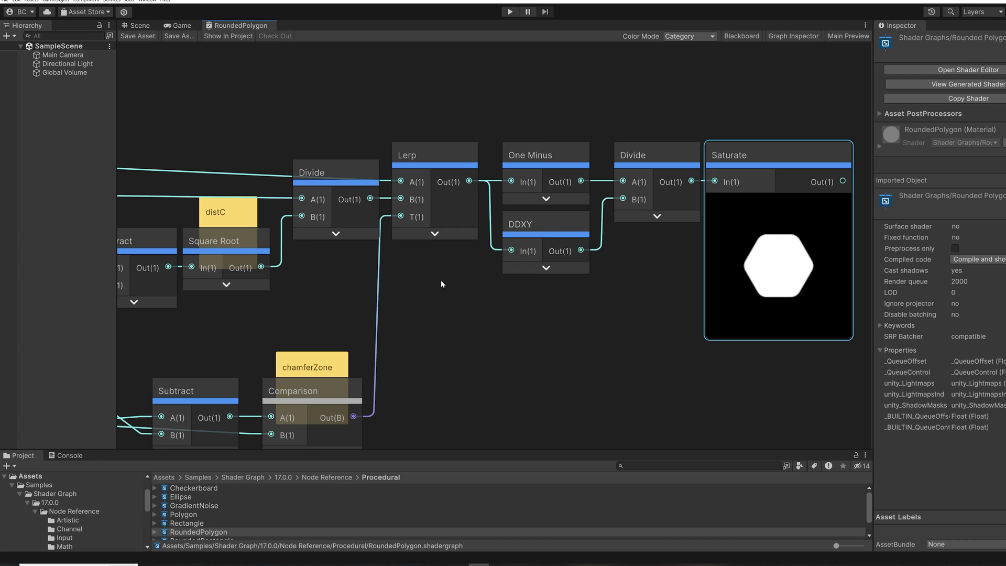
pyautogui.scroll(-1, 440, 283)
pyautogui.scroll(-8, 438, 285)
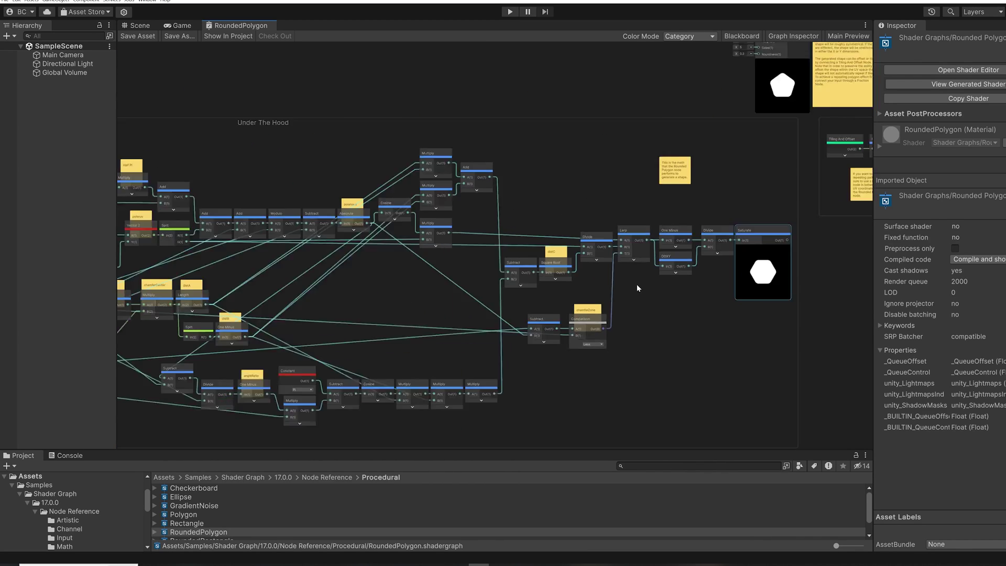
pyautogui.scroll(5, 631, 271)
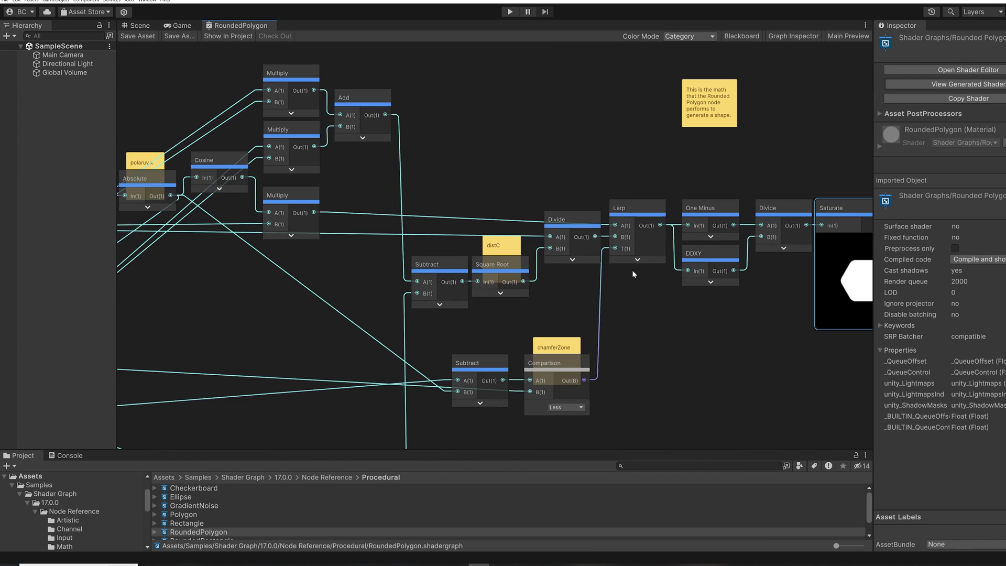
pyautogui.moveTo(632, 269); pyautogui.dragTo(568, 275, button='middle')
pyautogui.scroll(5, 567, 275)
pyautogui.click(570, 276)
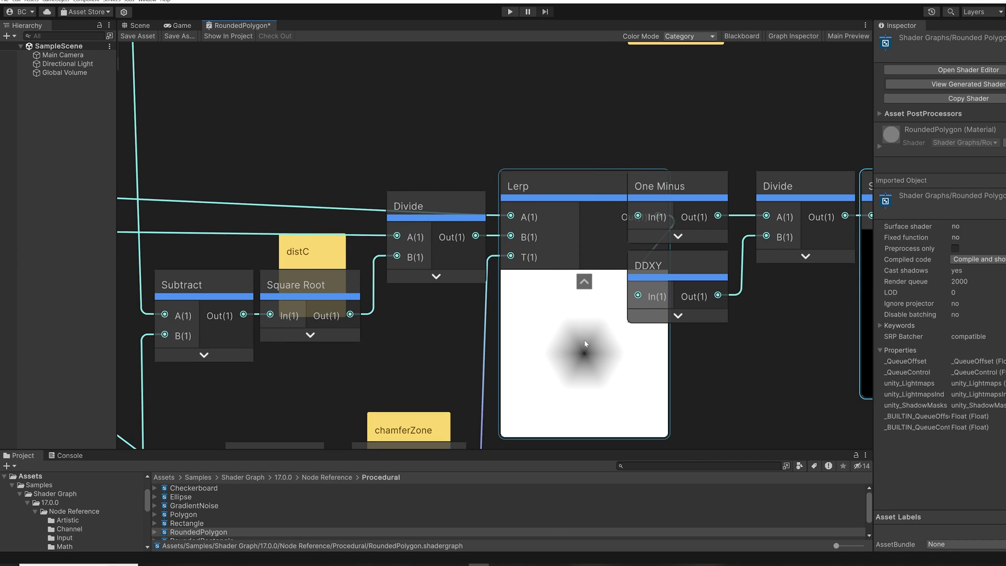
pyautogui.click(585, 282)
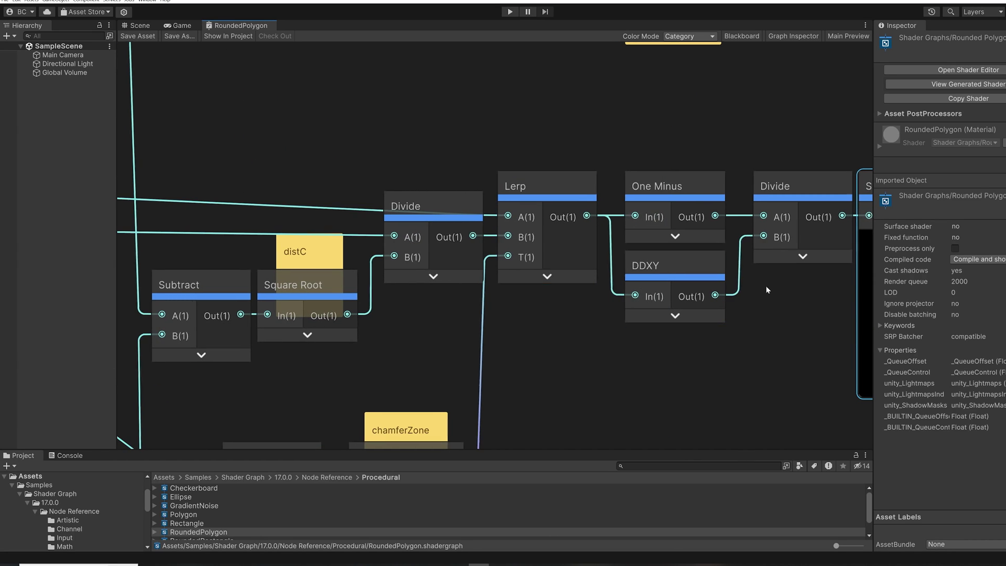
# - Select Saturate again and pan back to the Rounded Polygon node and Tiling group
pyautogui.moveTo(773, 286); pyautogui.dragTo(357, 290, button='middle')
pyautogui.click(520, 222)
pyautogui.scroll(-3, 520, 222)
pyautogui.moveTo(613, 47); pyautogui.dragTo(435, 265, button='middle')
pyautogui.scroll(3, 435, 265)
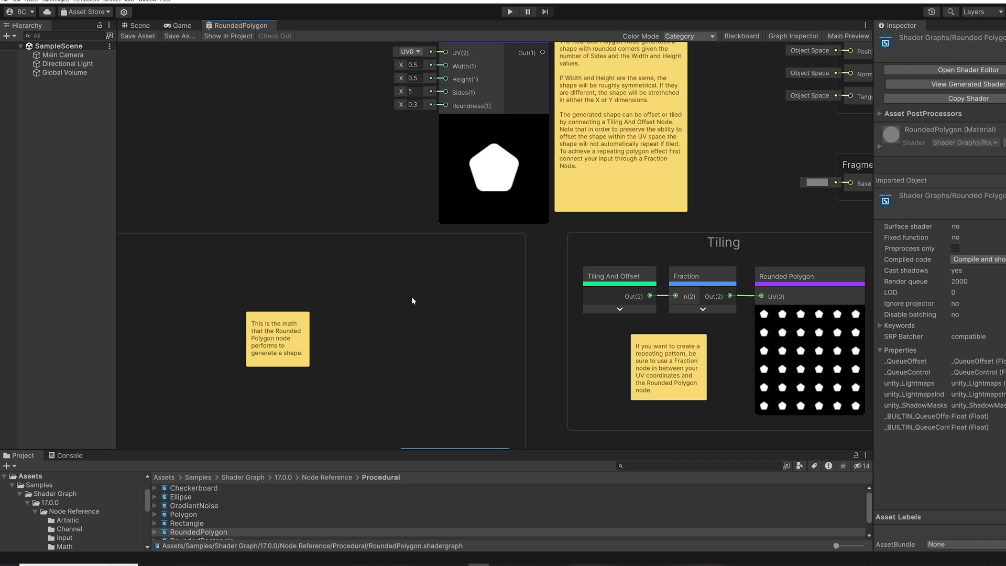
pyautogui.scroll(-2, 411, 296)
pyautogui.moveTo(269, 305); pyautogui.dragTo(674, 262, button='middle')
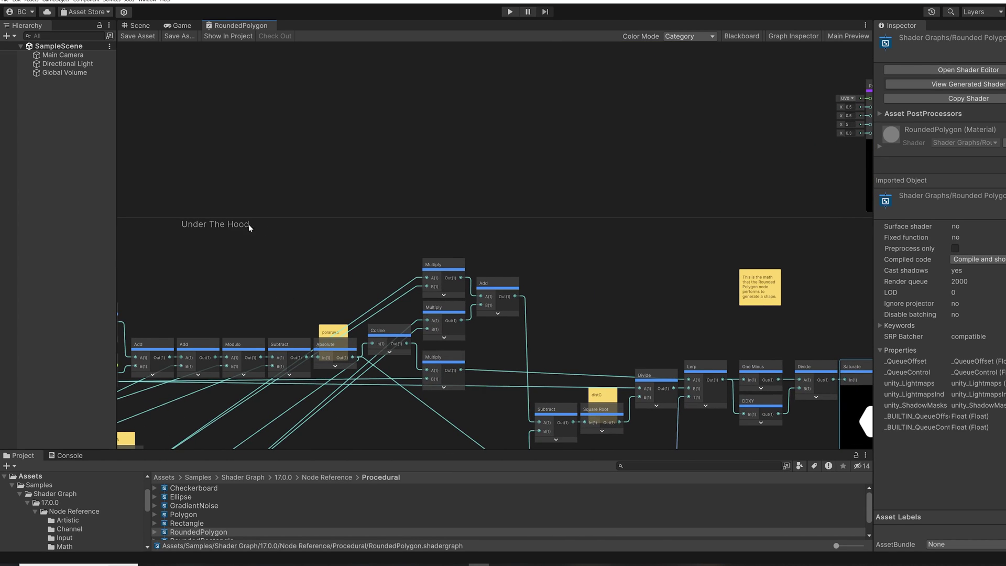
pyautogui.scroll(-5, 442, 204)
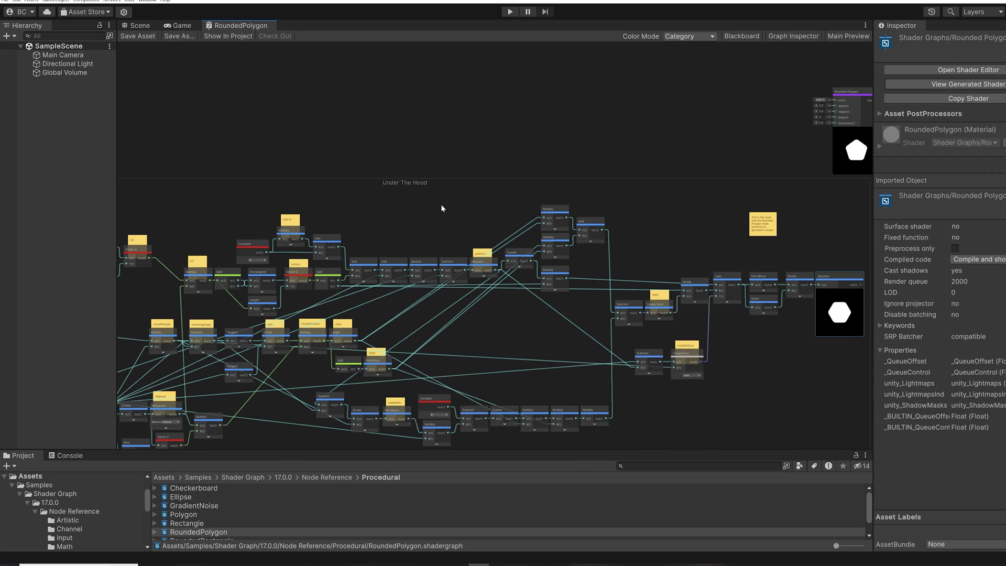
pyautogui.scroll(2, 484, 187)
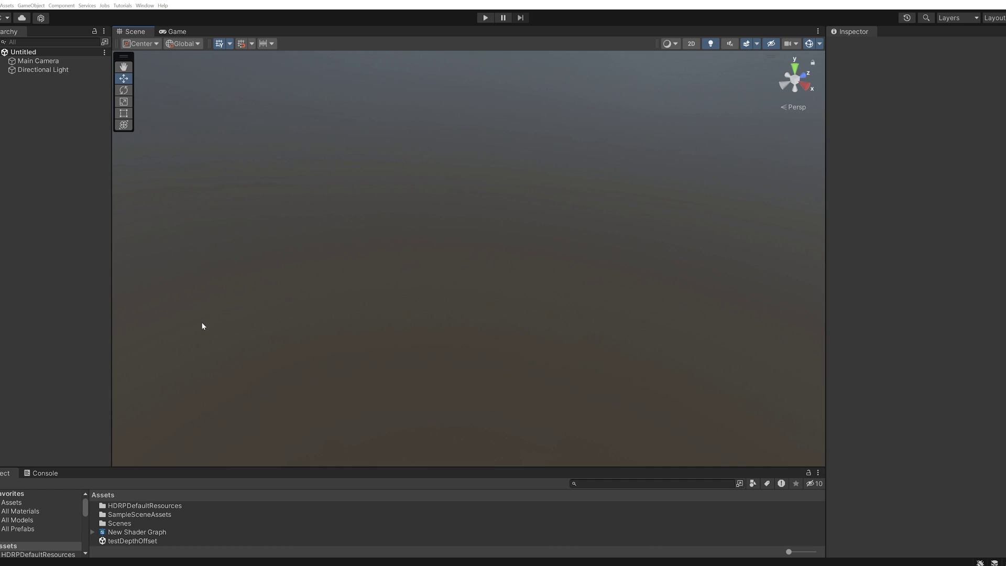
# - Import Shader Graph's Node Reference sample from Package Manager and open Assets/Samples in the Project window
pyautogui.click(144, 6)
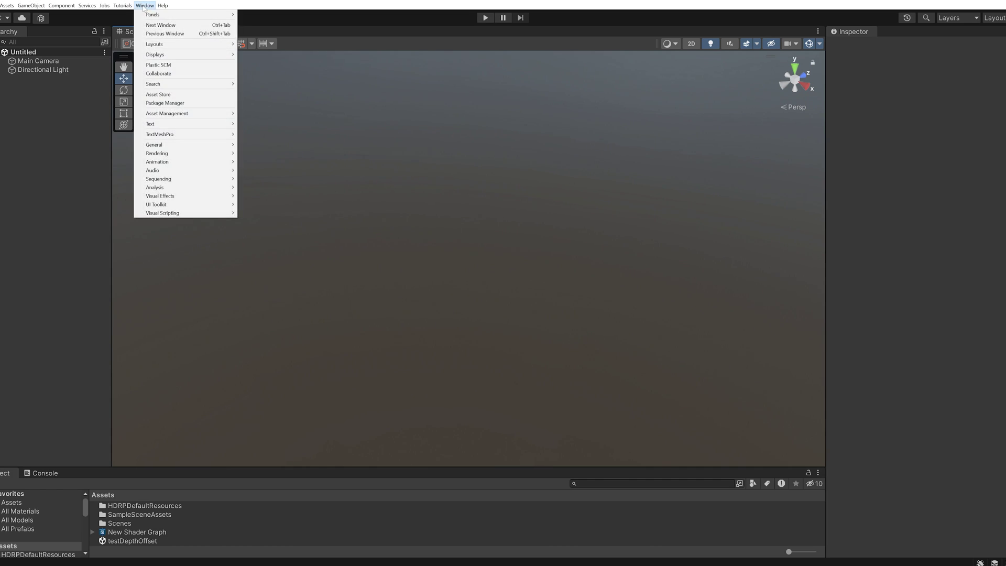
pyautogui.click(172, 105)
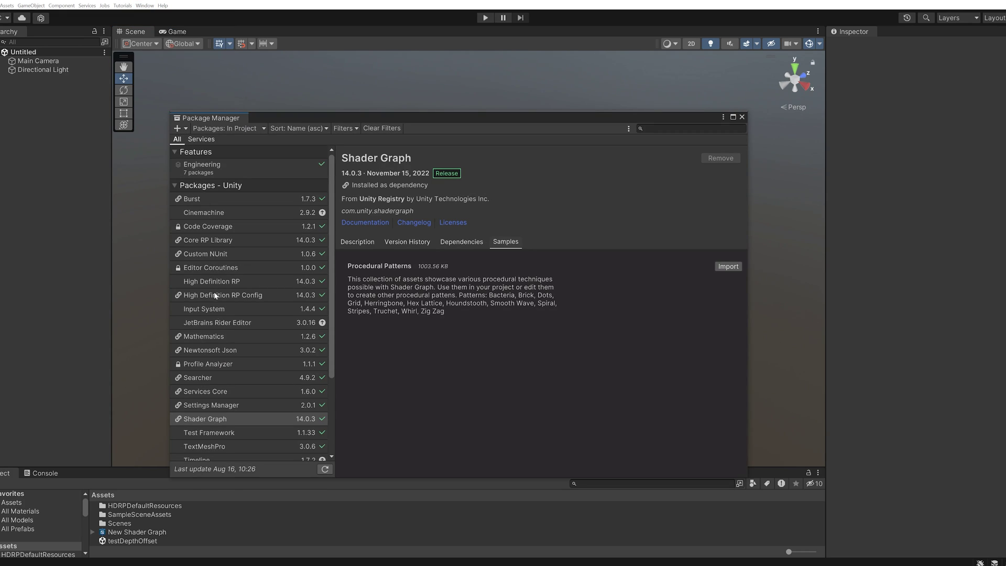
pyautogui.click(221, 421)
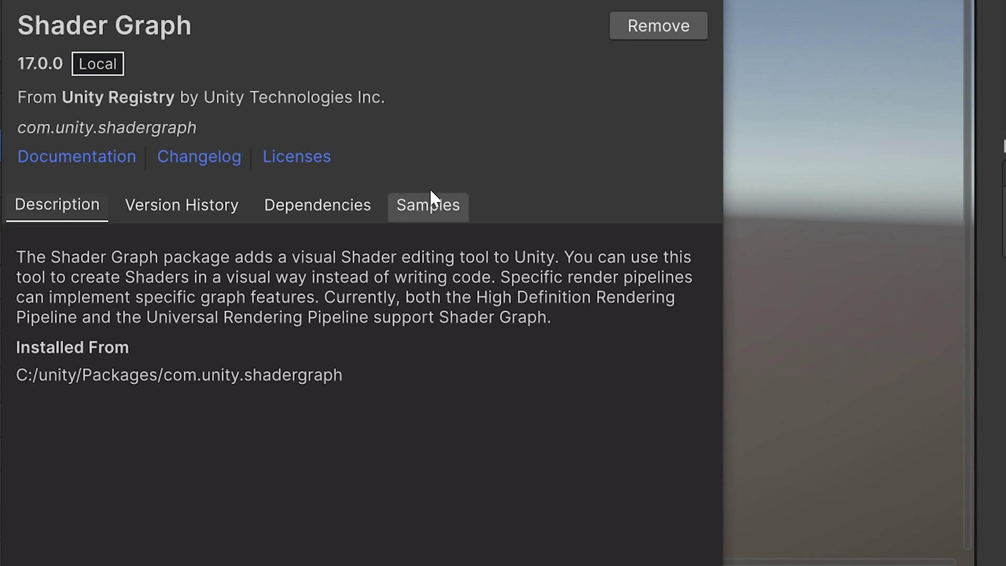
pyautogui.click(432, 206)
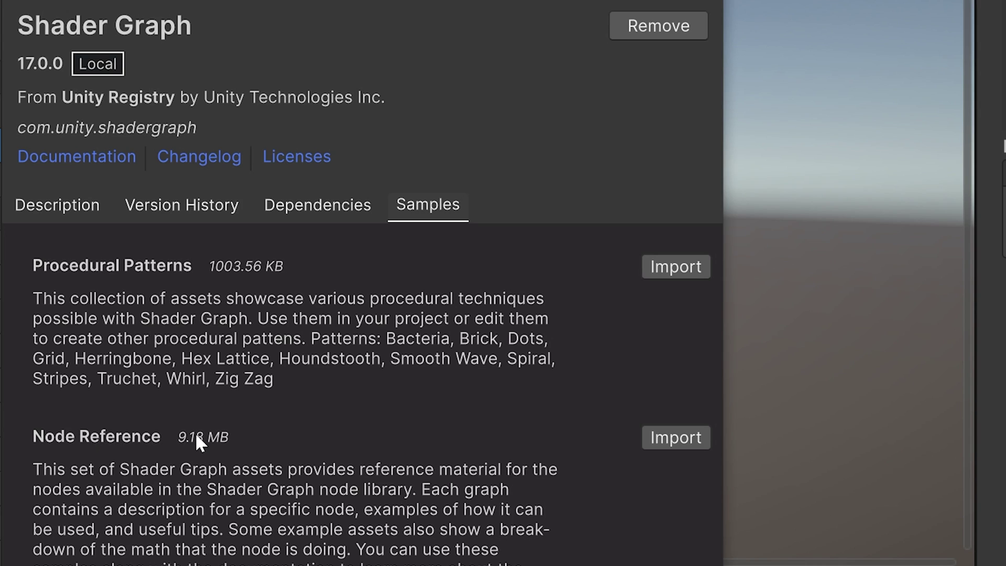
pyautogui.click(672, 441)
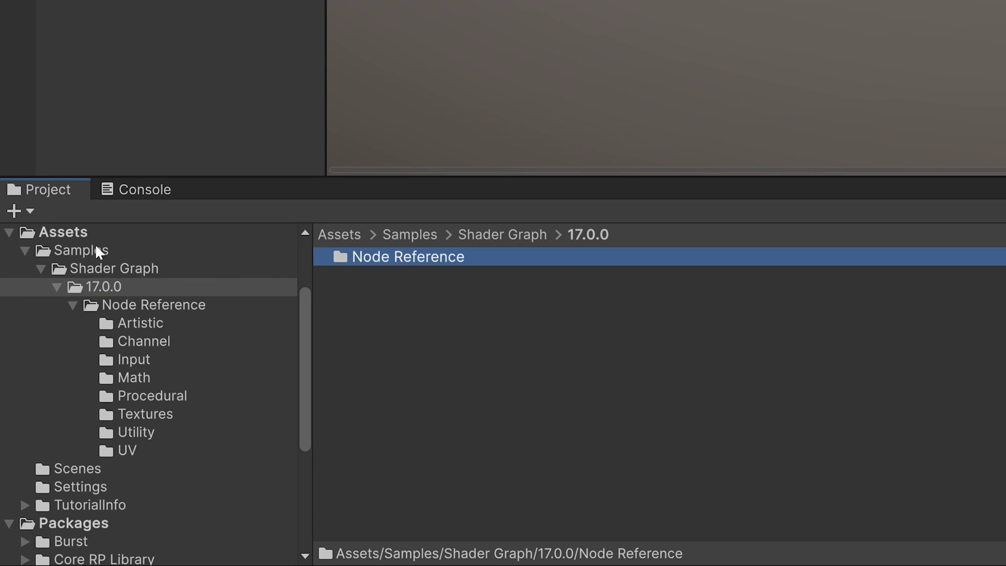
pyautogui.click(78, 251)
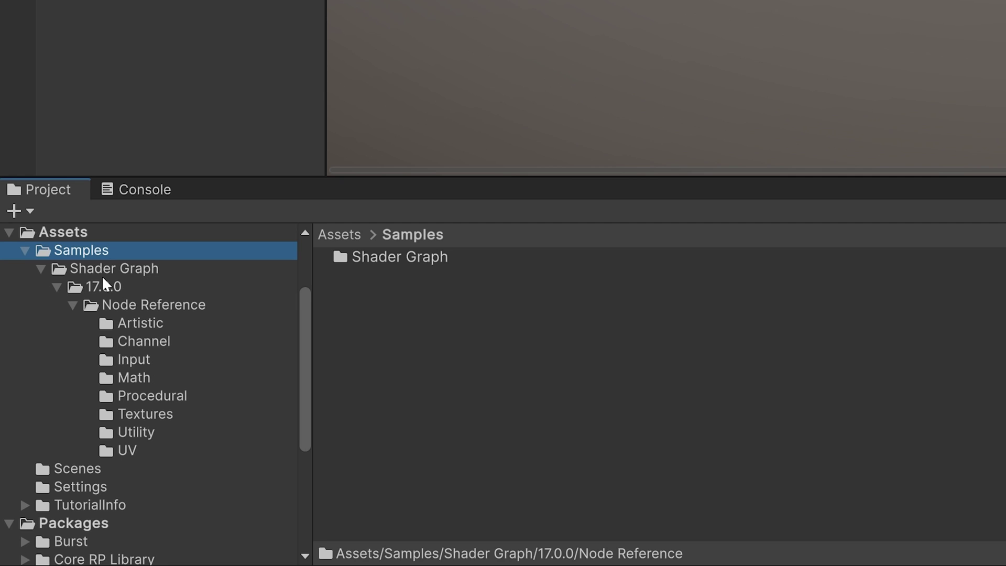
# - Browse the Artistic, Channel and Input sample graph folders
pyautogui.click(140, 322)
pyautogui.click(148, 341)
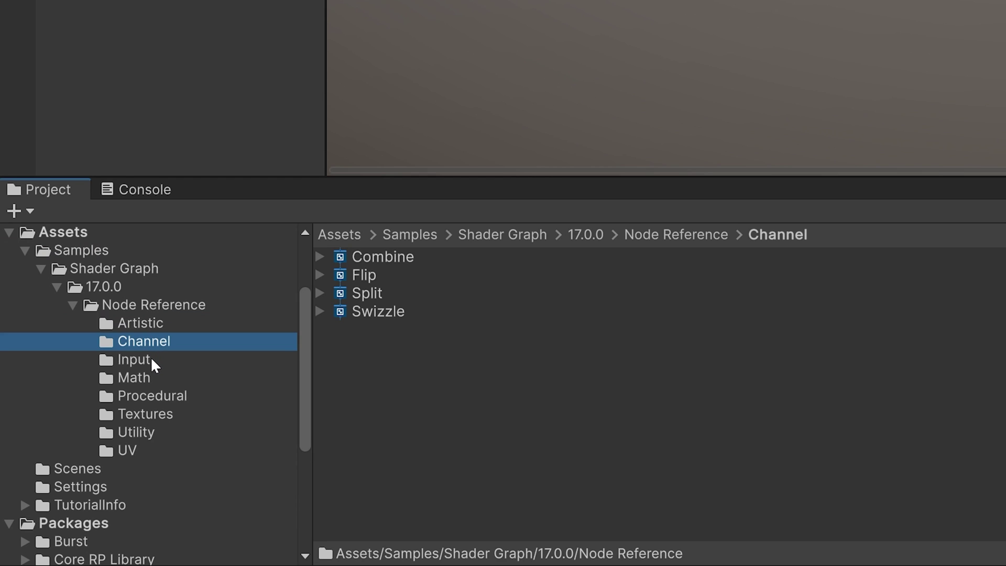
pyautogui.click(130, 361)
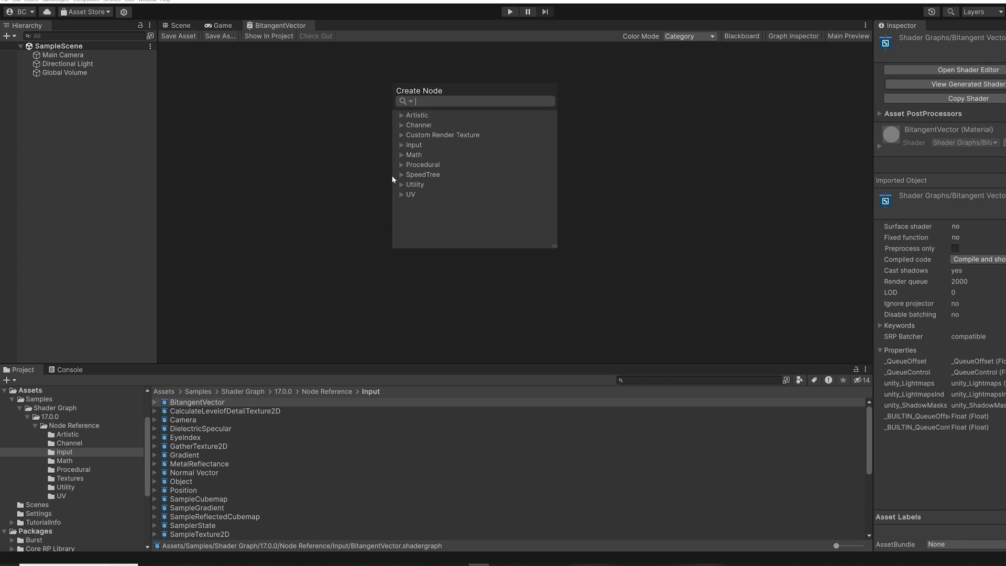
# - Find Dot Product under Math > Vector in the node menu, then select the DotProduct sample in Math
pyautogui.click(401, 156)
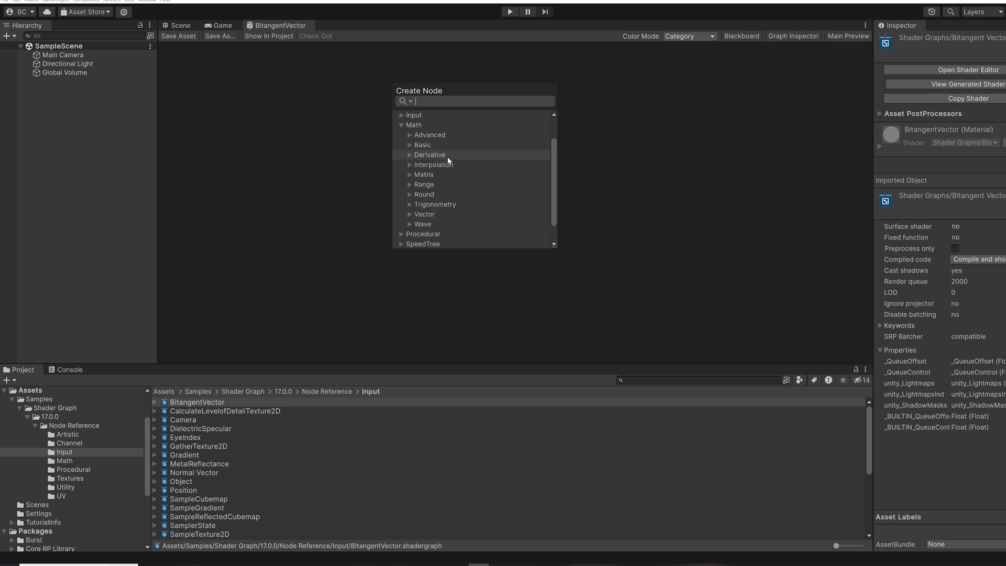
pyautogui.scroll(-3, 449, 160)
pyautogui.click(440, 162)
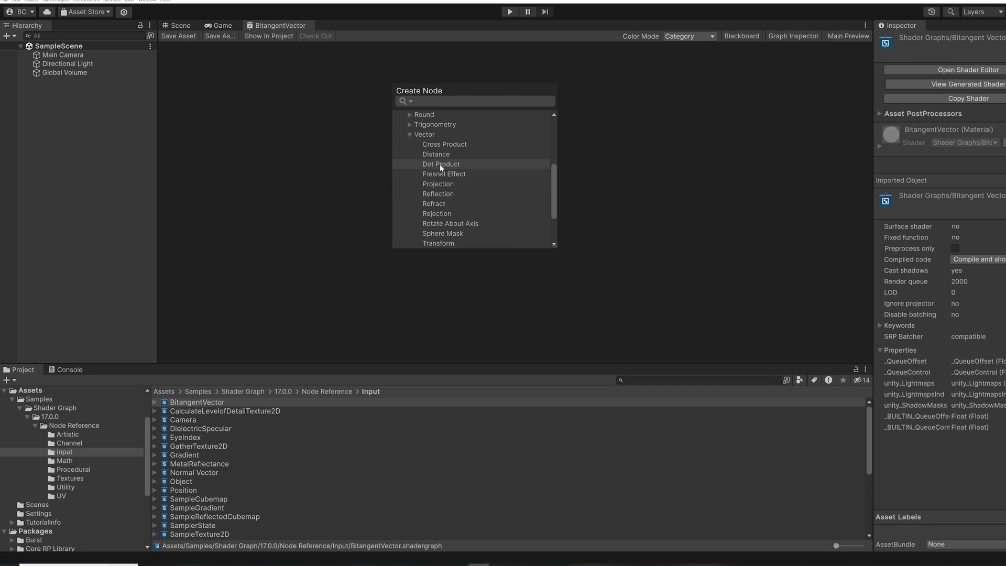
pyautogui.click(440, 164)
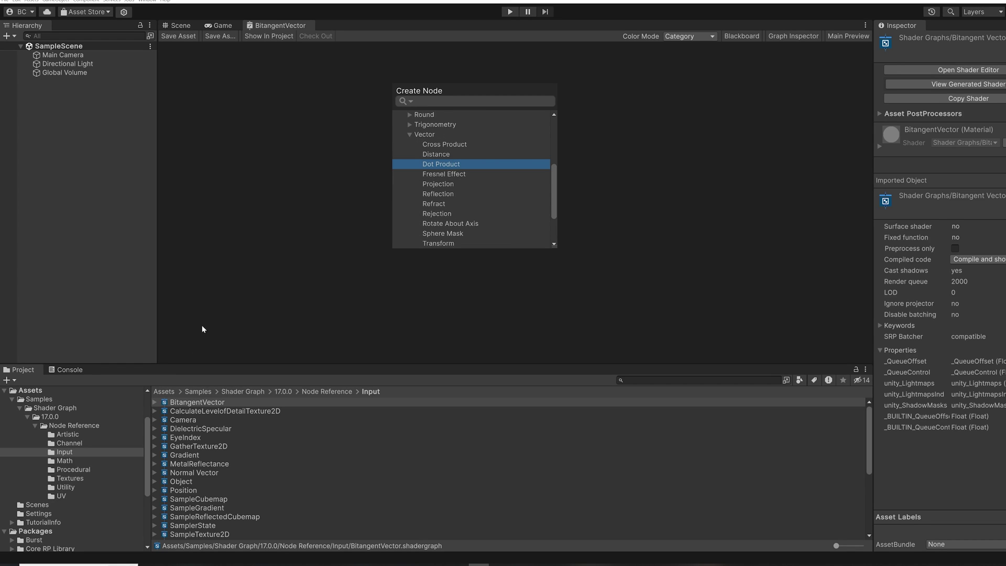
pyautogui.click(64, 461)
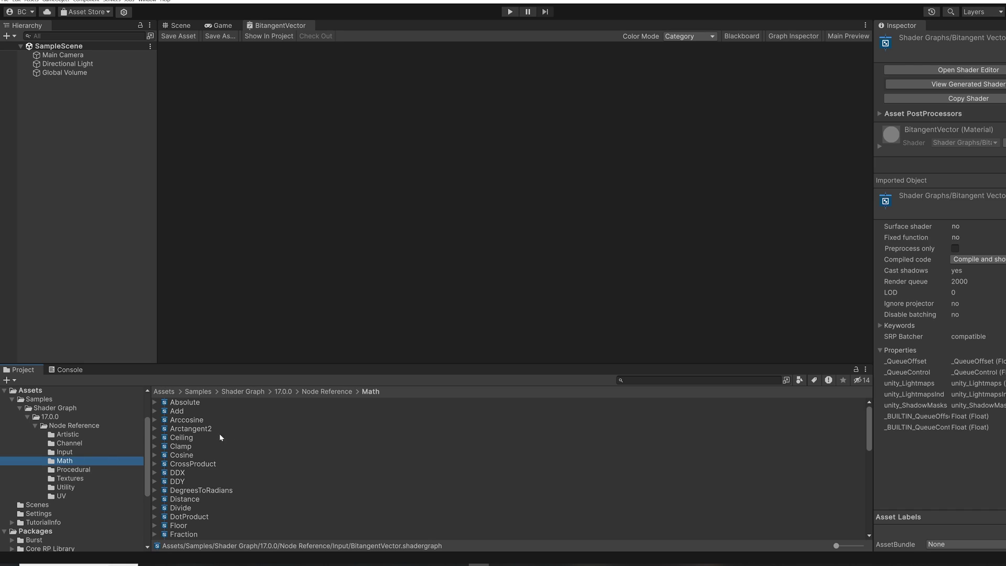
pyautogui.click(190, 517)
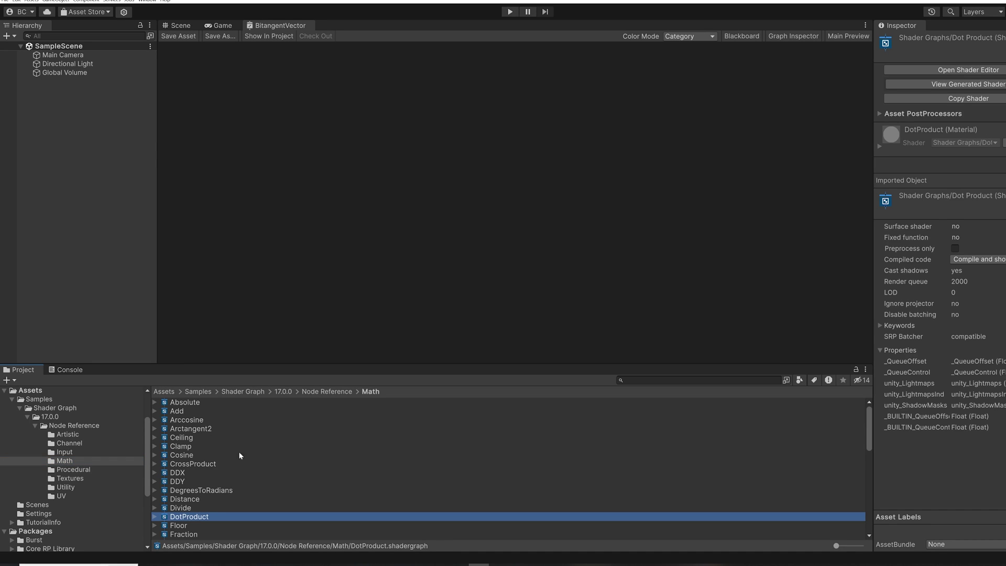
# - Locate Input > Texture in the Create Node menu, then select the SampleTexture2D sample in Input
pyautogui.click(359, 129)
pyautogui.press('space')
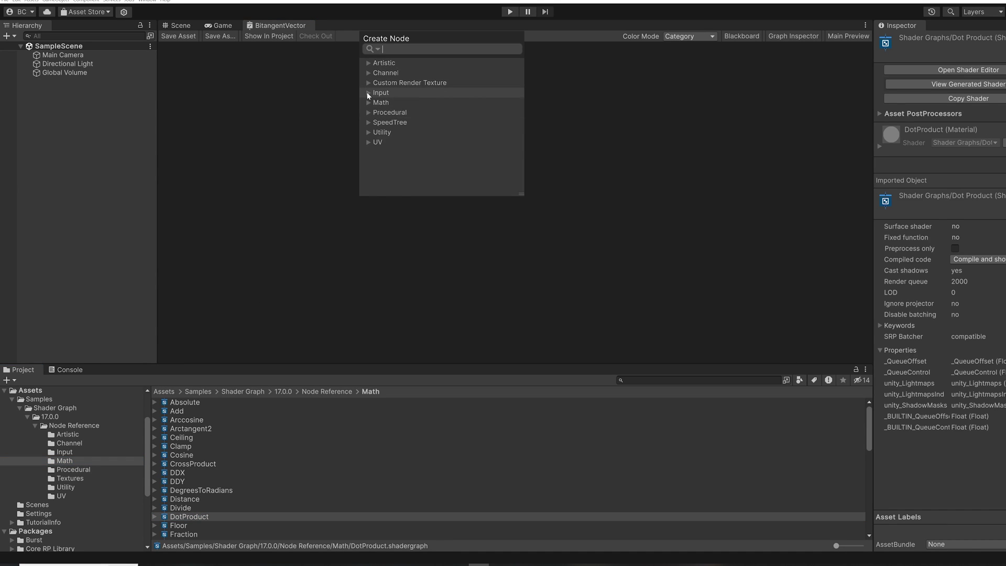
pyautogui.click(371, 94)
pyautogui.click(392, 192)
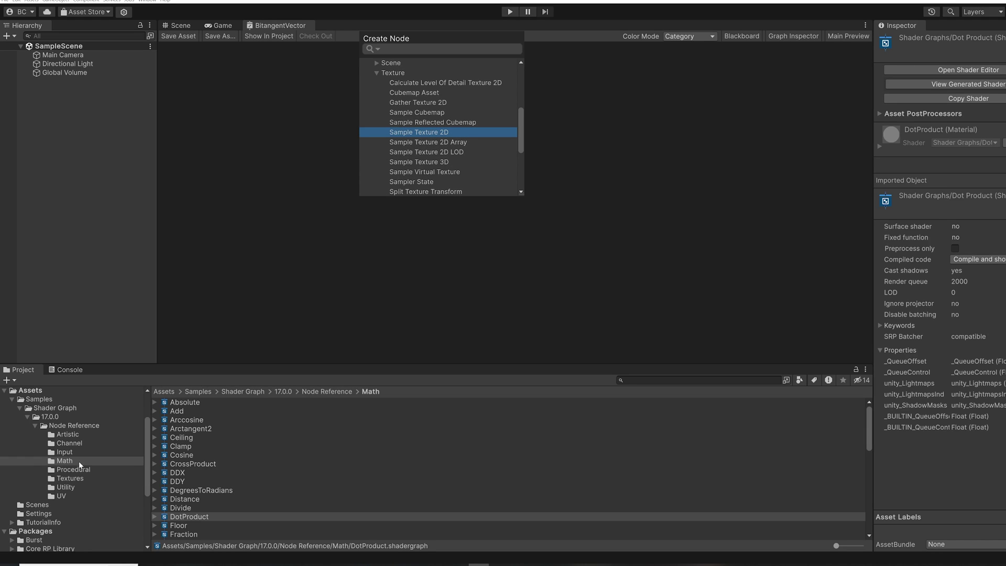
pyautogui.click(64, 453)
pyautogui.scroll(-4, 234, 446)
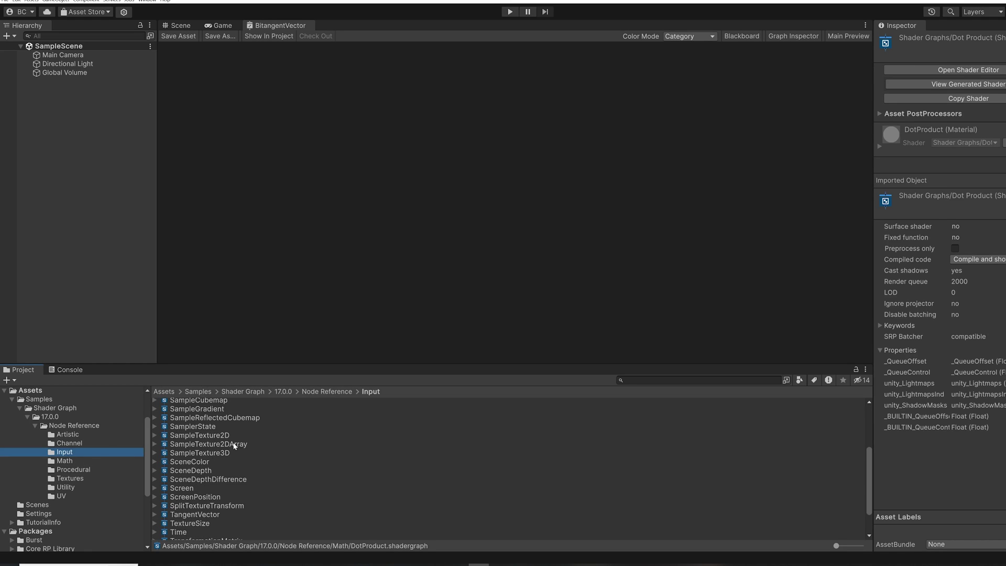
pyautogui.click(187, 437)
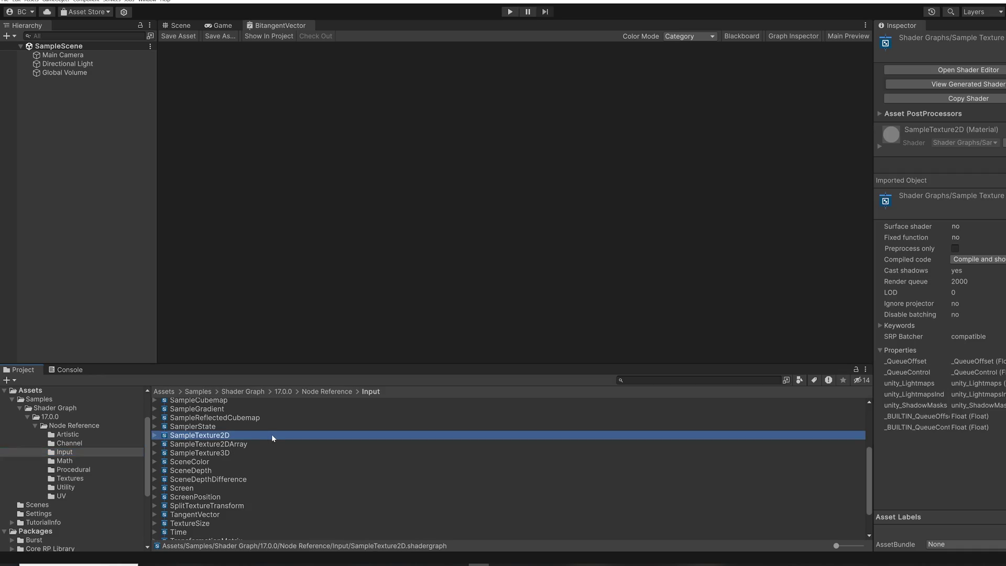